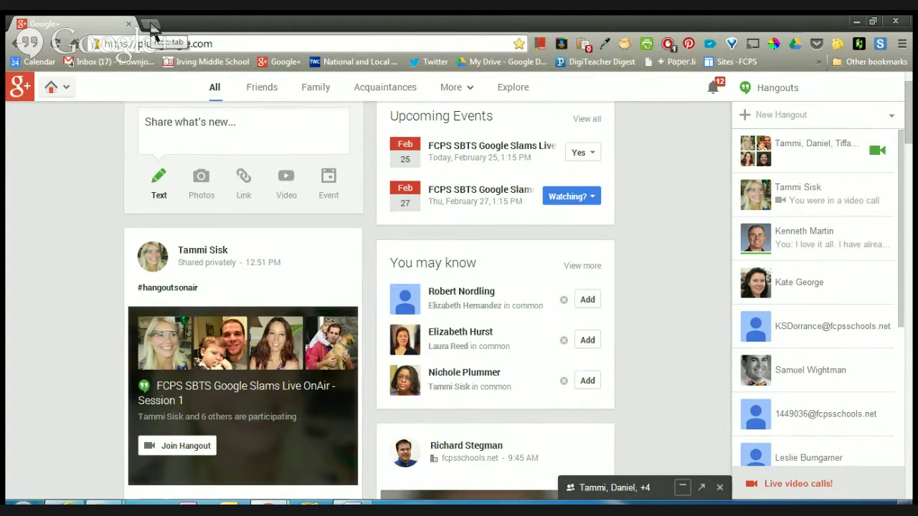
Step: Open a new tab and move the National and Local Weather bookmark directly below Calendar
click(150, 26)
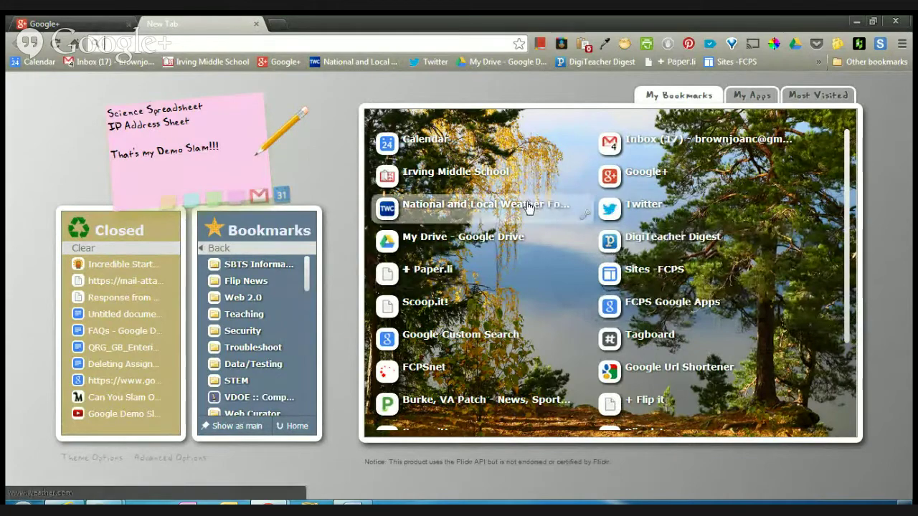
drag(528, 205, 522, 179)
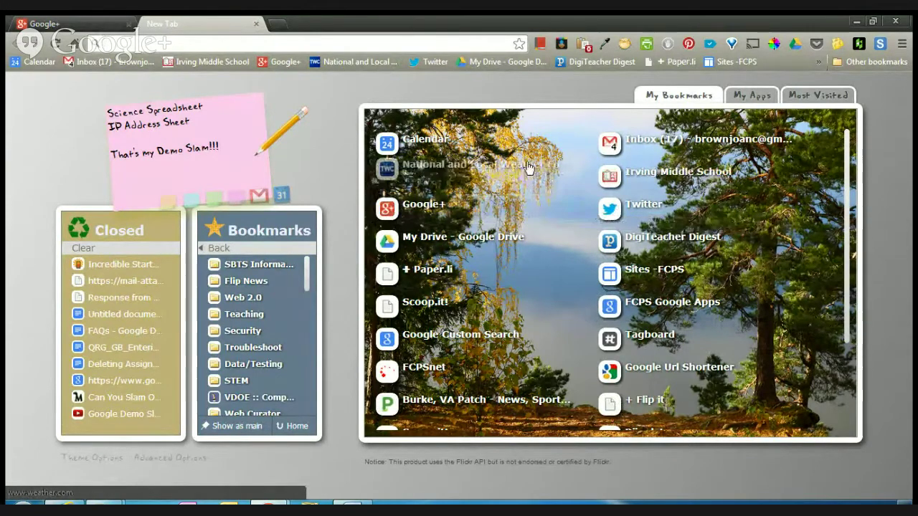
drag(527, 167, 525, 172)
right_click(584, 185)
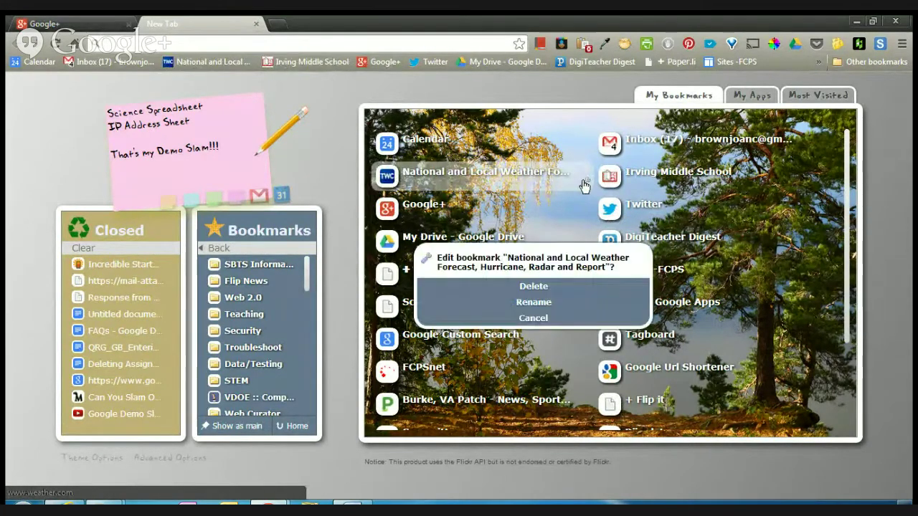
click(532, 318)
Step: Look through the My Apps and Most Visited lists and return to My Bookmarks
click(752, 98)
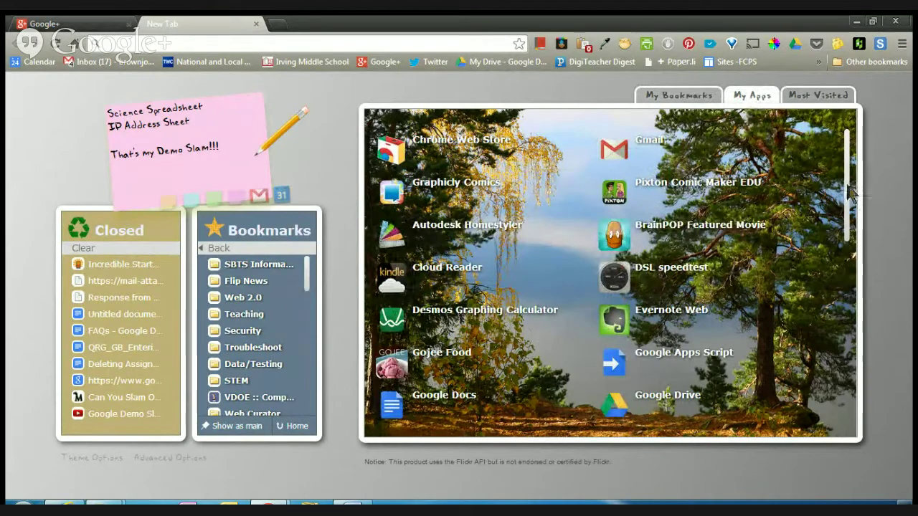
mouse_move(849, 197)
mouse_down()
mouse_move(850, 337)
mouse_move(850, 188)
mouse_up()
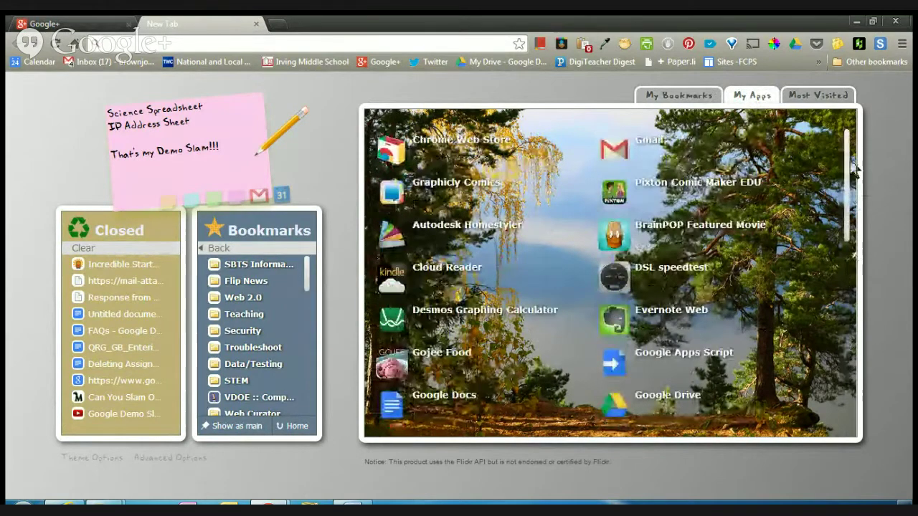
click(835, 97)
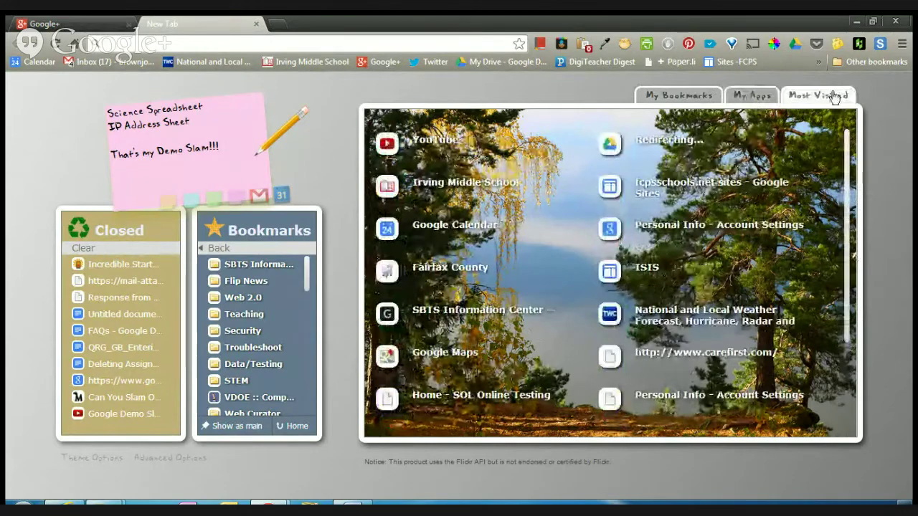
click(705, 96)
click(739, 98)
click(695, 95)
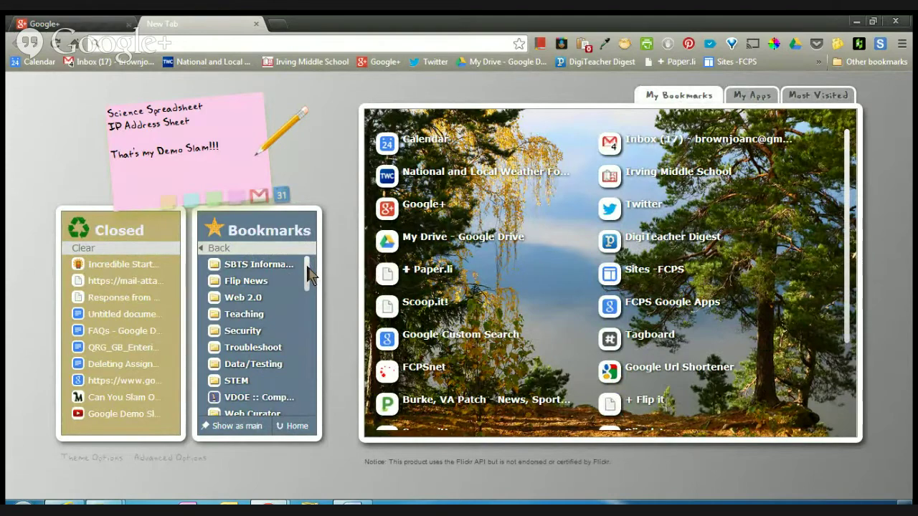
Step: View the contents of the STEM bookmark folder and return to the full folder list
drag(309, 273, 307, 283)
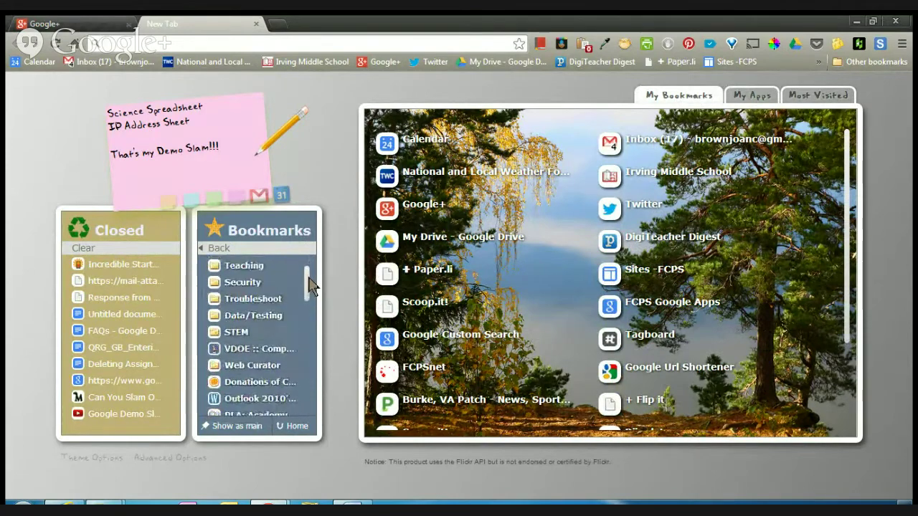
click(241, 330)
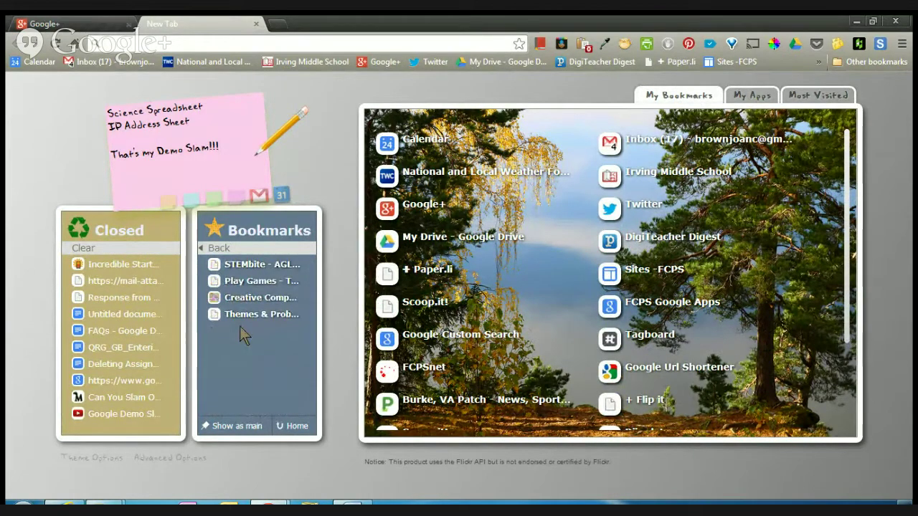
click(218, 248)
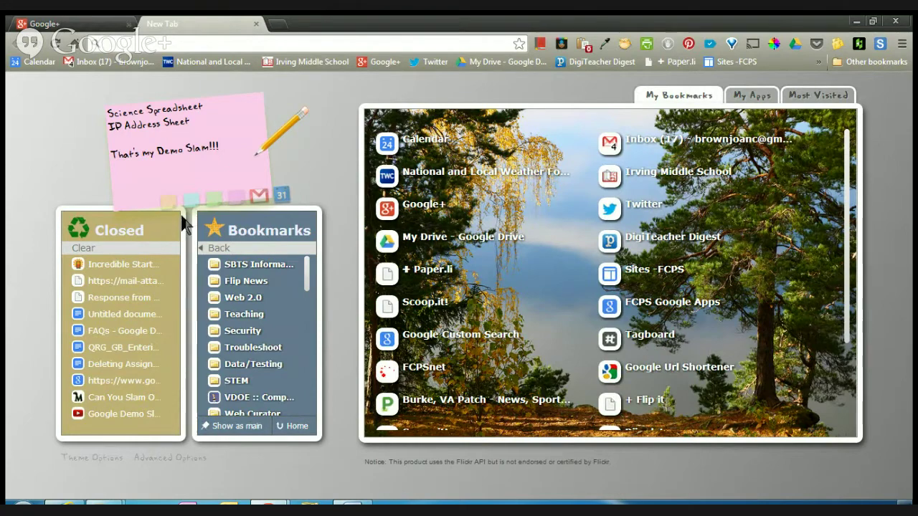
Step: Look through the green, blue and yellow sticky notes and bring the green note back up
click(212, 200)
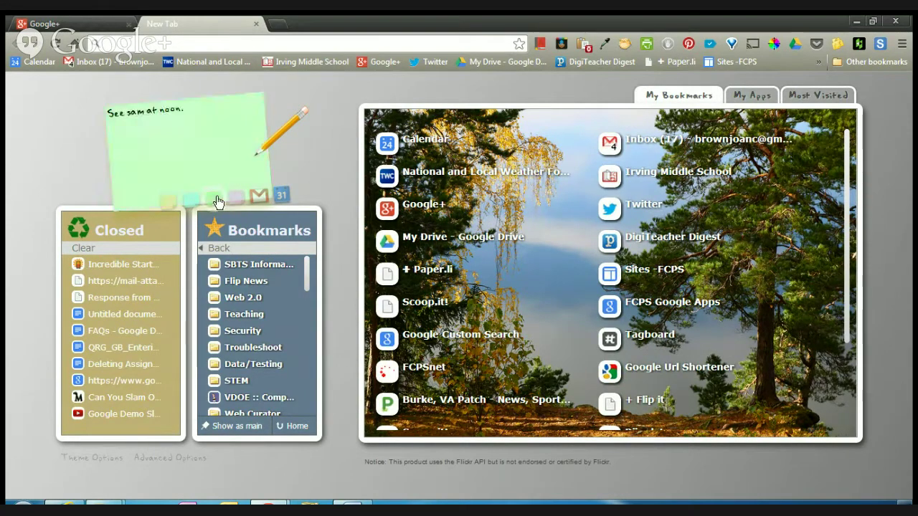
click(191, 202)
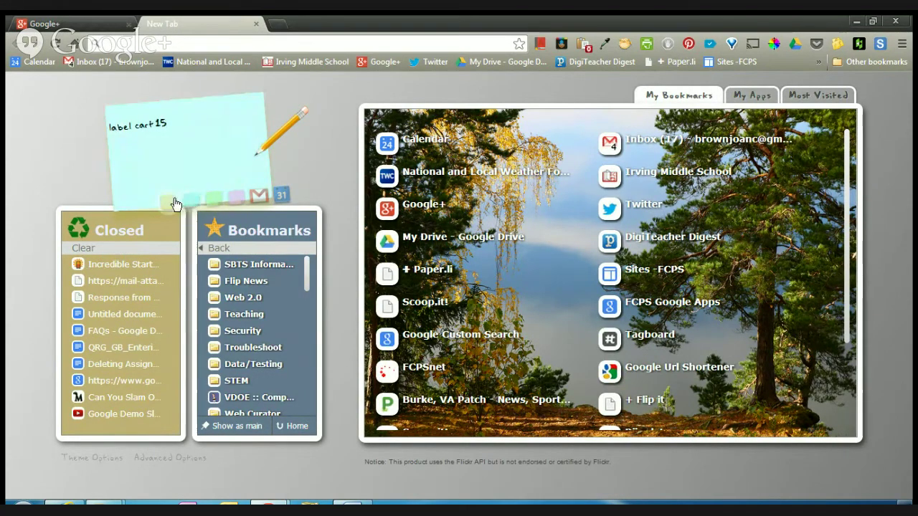
click(170, 202)
click(191, 202)
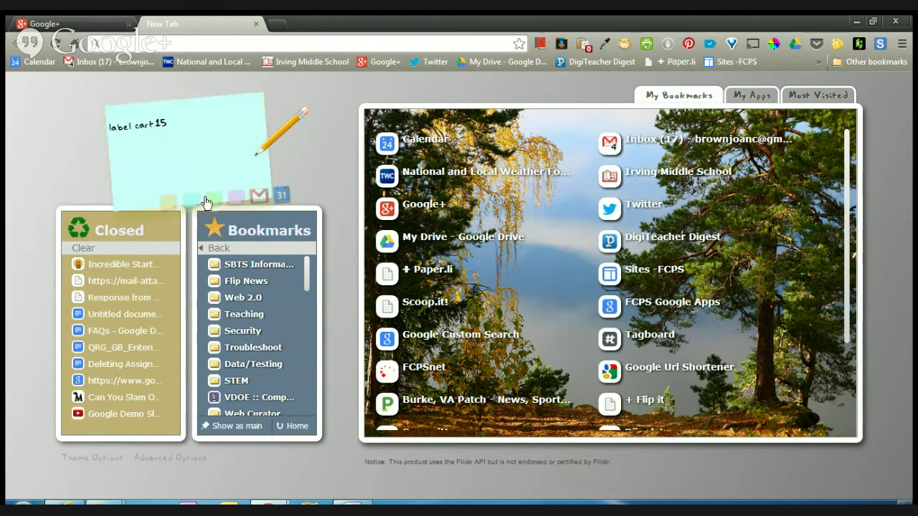
click(215, 206)
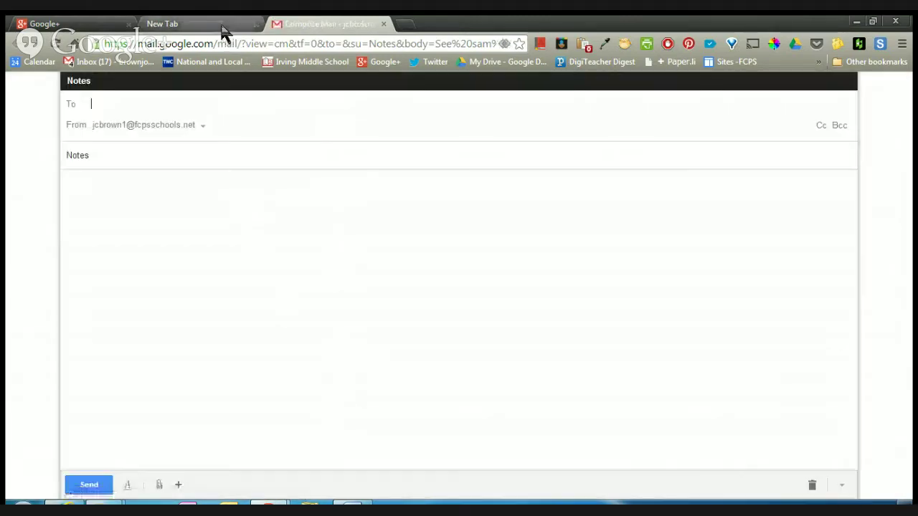
Step: Return from the email draft to the start page and send the green note to the calendar
click(221, 25)
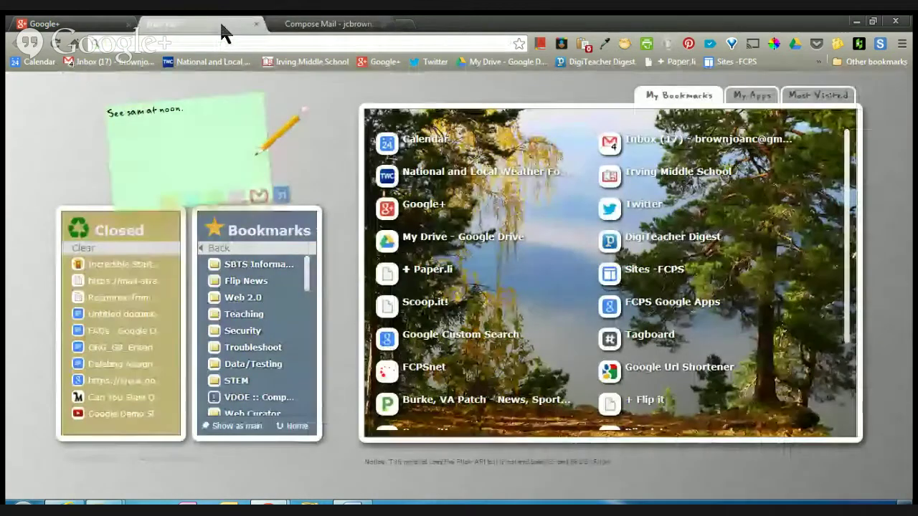
click(280, 195)
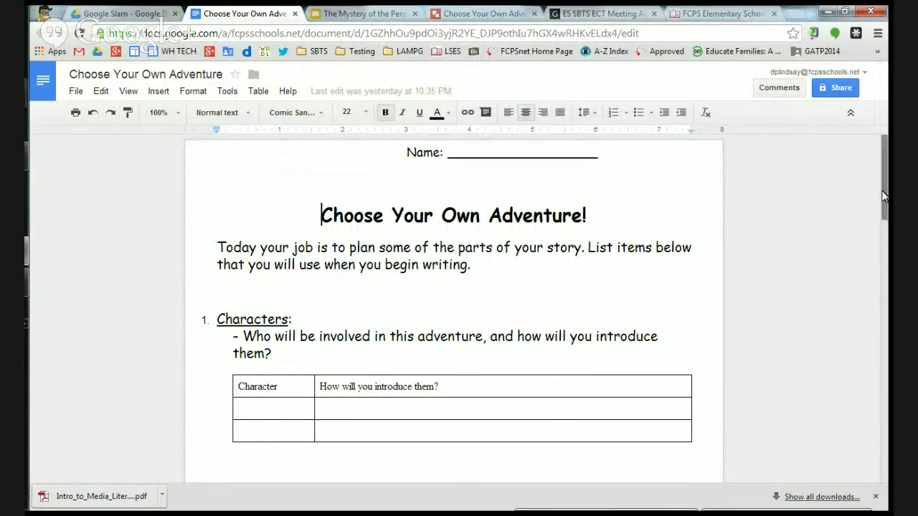
Step: Review the character and setting tables in the Choose Your Own Adventure planning document
drag(884, 195, 887, 254)
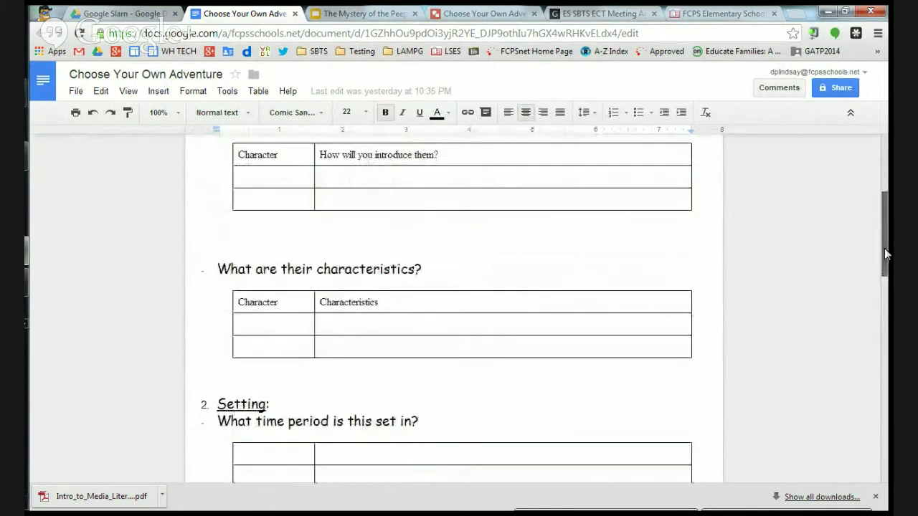
drag(358, 213, 349, 191)
double_click(296, 174)
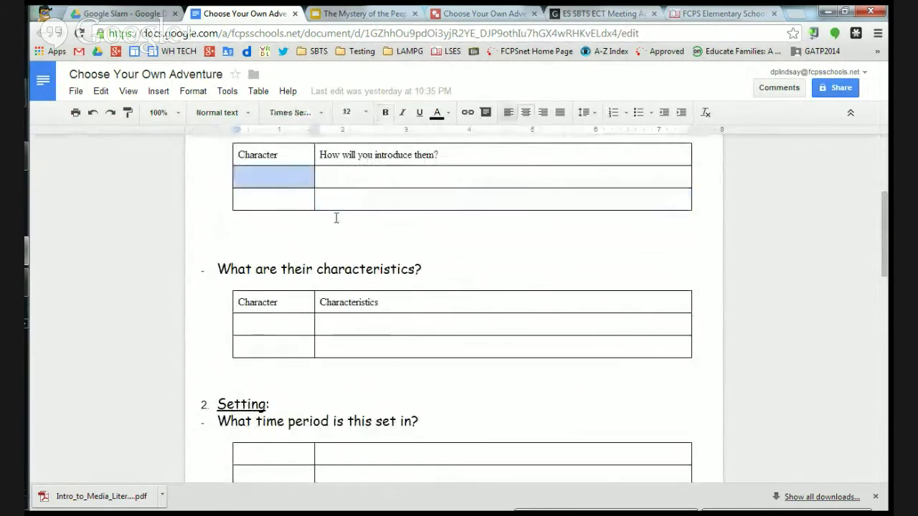
drag(888, 228, 581, 108)
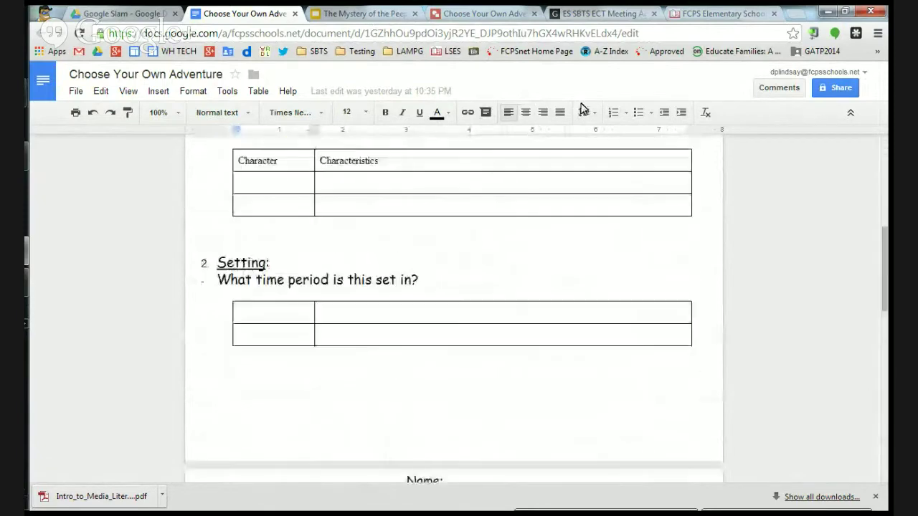
Step: Open the Choose Your Own Adventure Brainstorming drawing and trace one story path from Title through Opening, Option 1 and Option a to The End
click(472, 10)
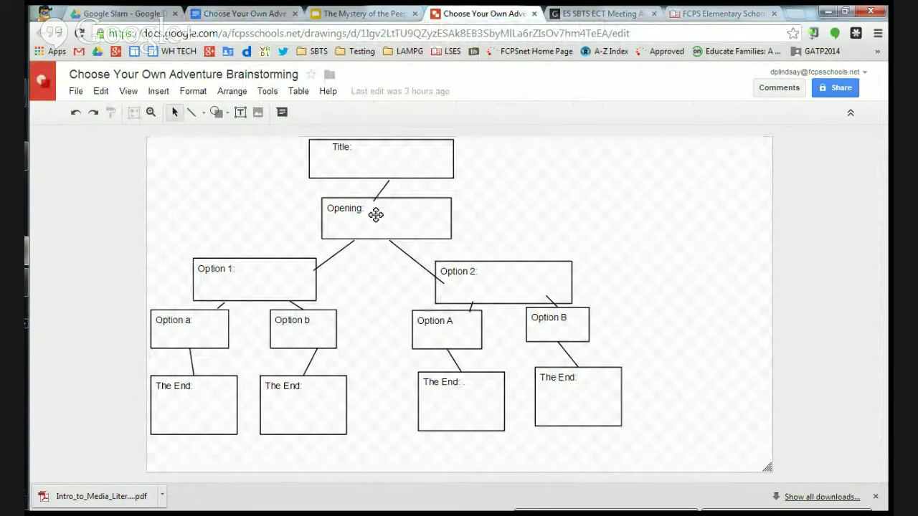
click(388, 151)
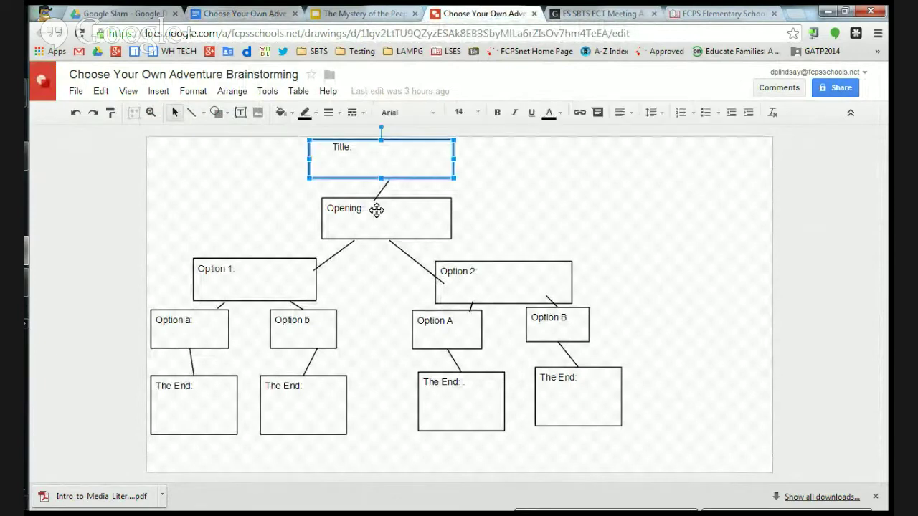
click(376, 209)
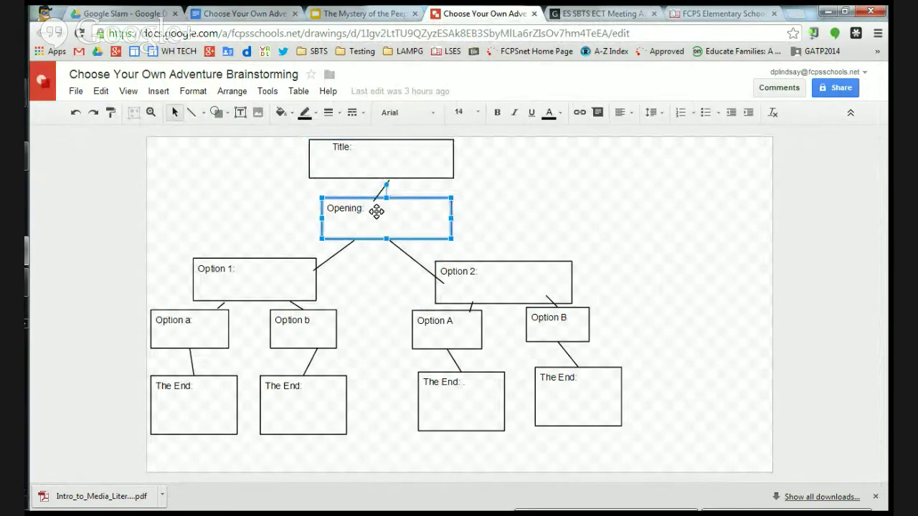
click(276, 259)
click(208, 324)
click(200, 391)
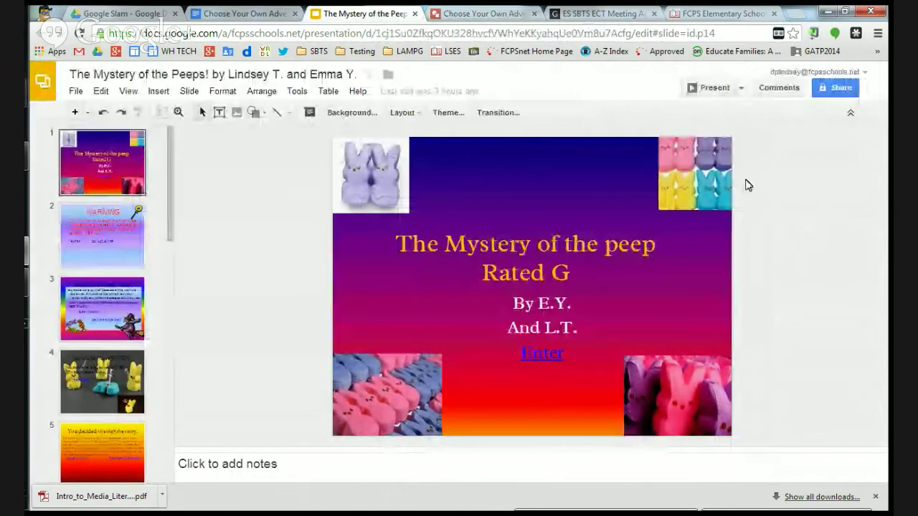
Step: Present The Mystery of the Peeps slideshow and follow its story links through DO NOT ENTER and Enter the story to Stay on the table
click(715, 87)
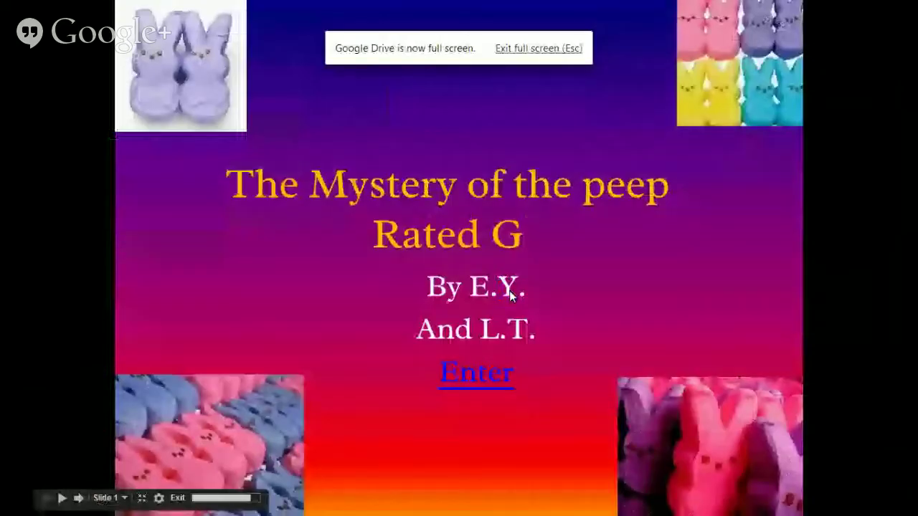
click(466, 375)
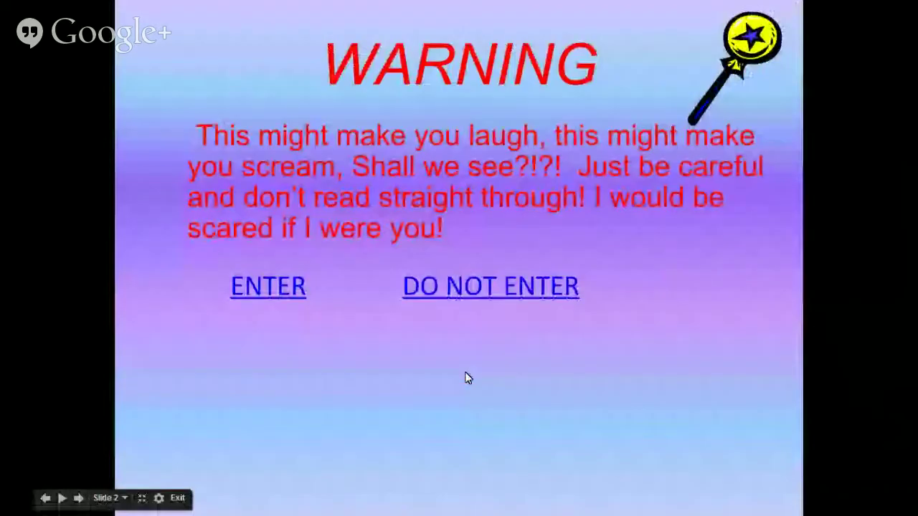
click(458, 287)
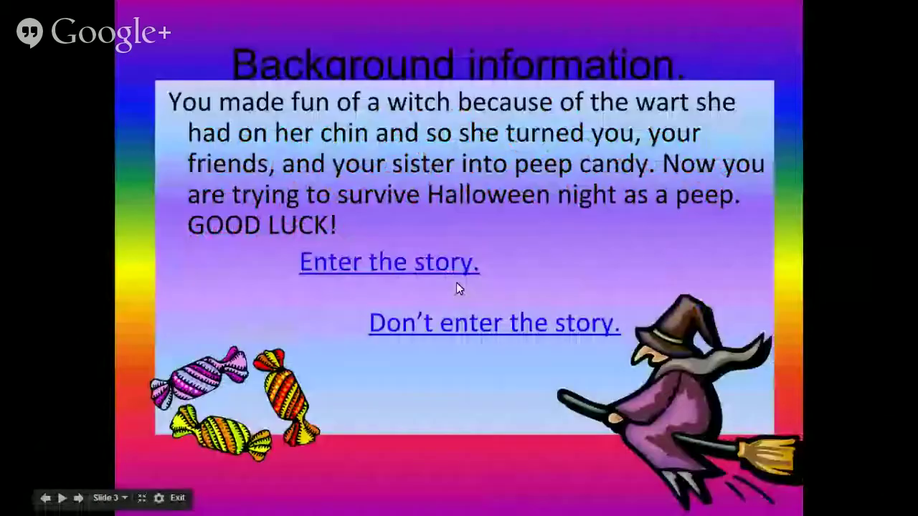
click(404, 264)
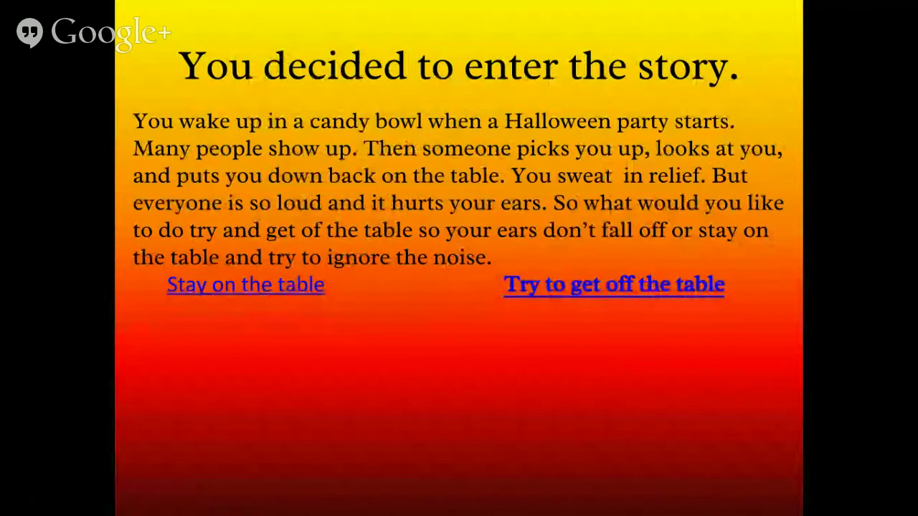
click(307, 285)
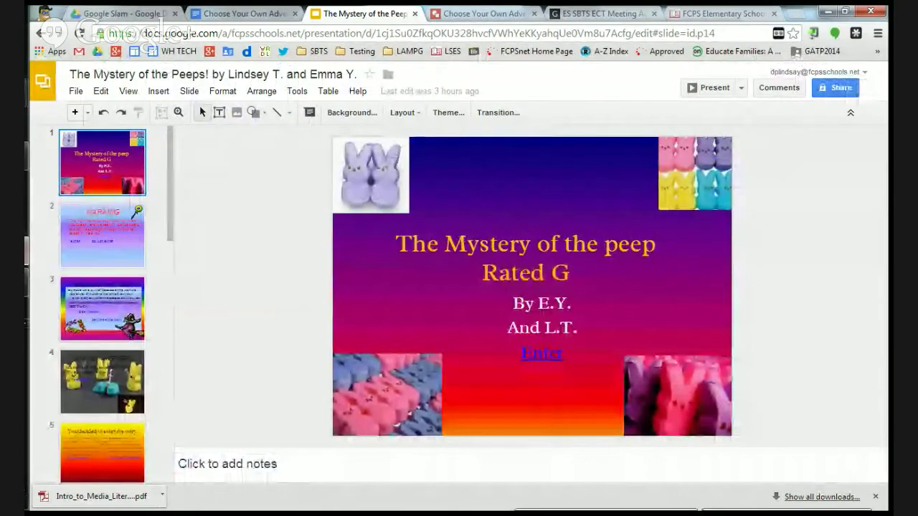
click(100, 326)
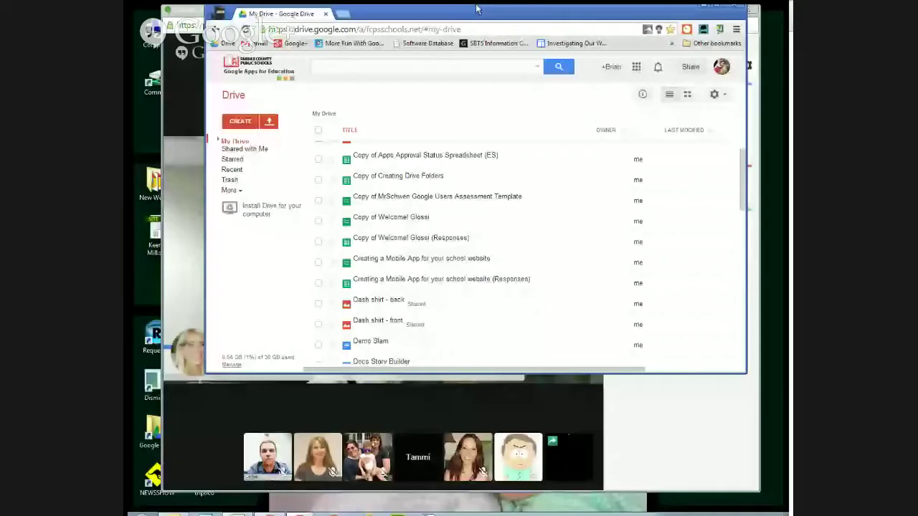
Step: Find the Demo Slam document in My Drive and open it
scroll(494, 216, down, 2)
scroll(494, 216, up, 3)
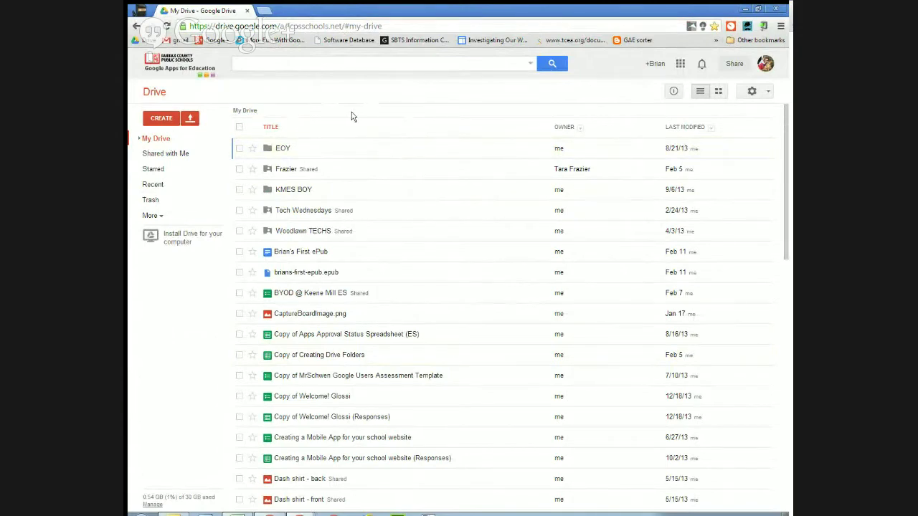
drag(788, 143, 790, 197)
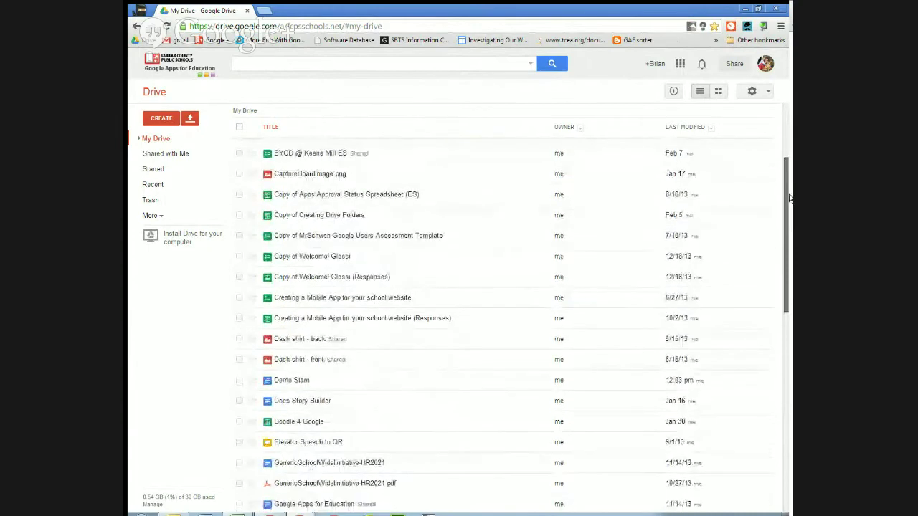
click(291, 380)
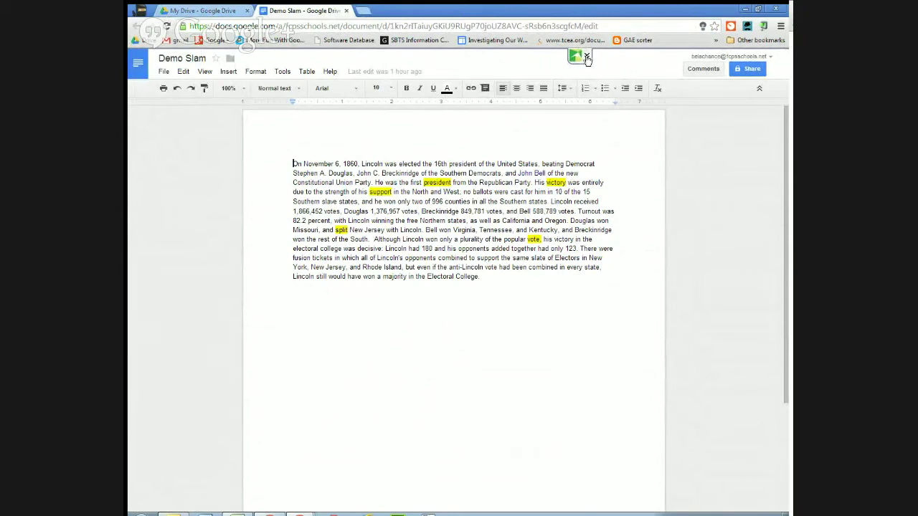
Step: Expand the Texthelp toolbar, play the Lincoln passage aloud from its beginning, and pause the reading
click(586, 57)
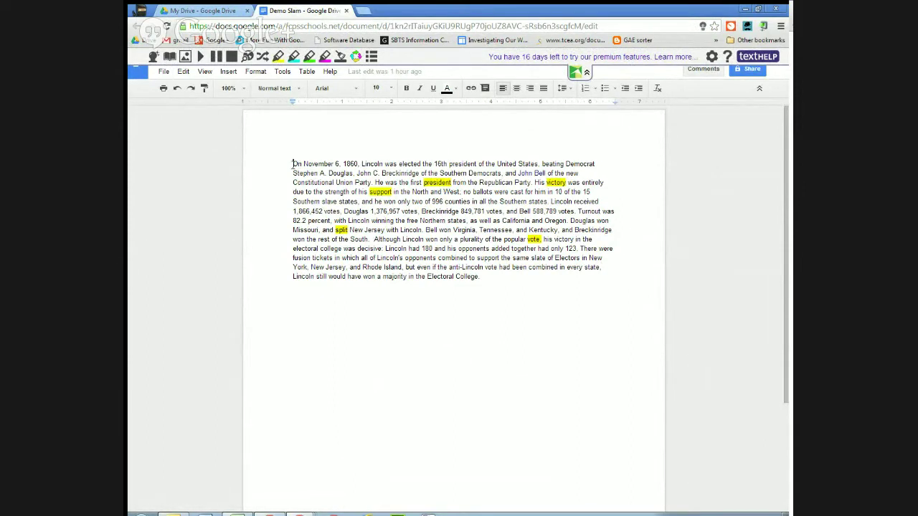
click(201, 56)
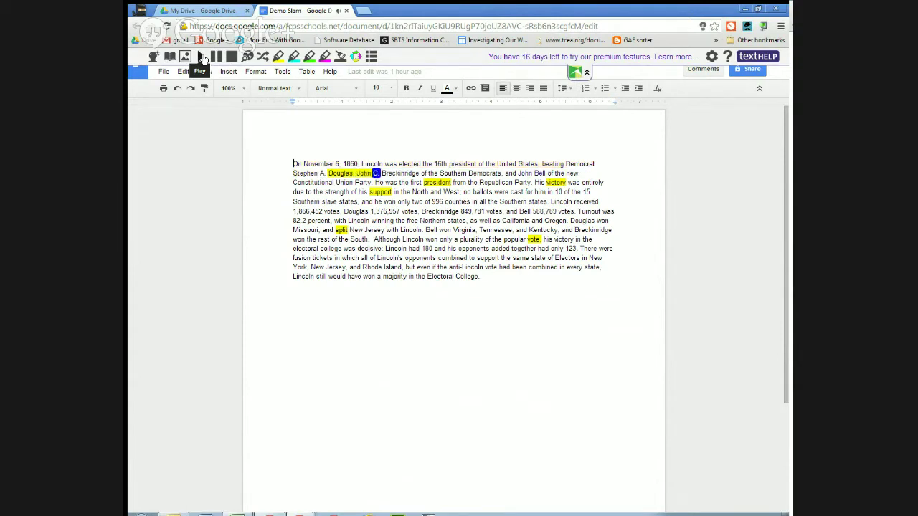
click(215, 57)
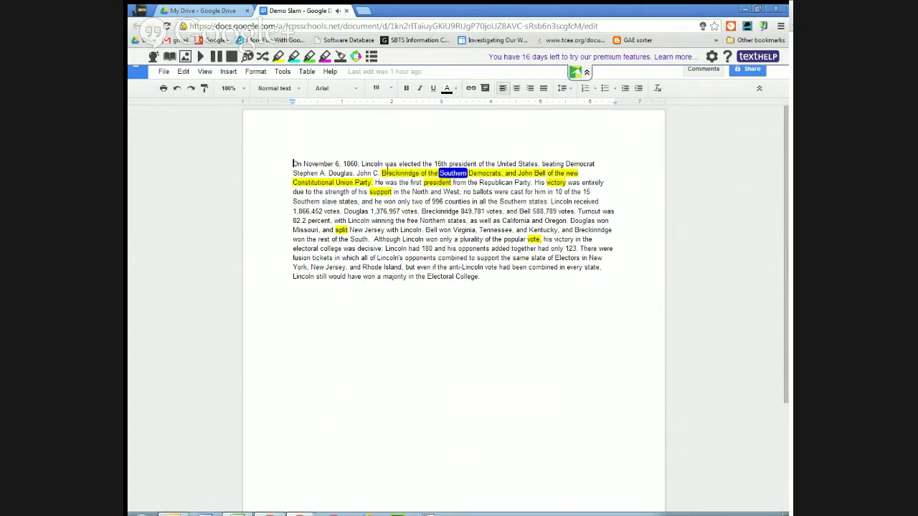
Step: Stop the reading, translate the word "was" from the first sentence with the Texthelp Translator, and close the translation
click(231, 58)
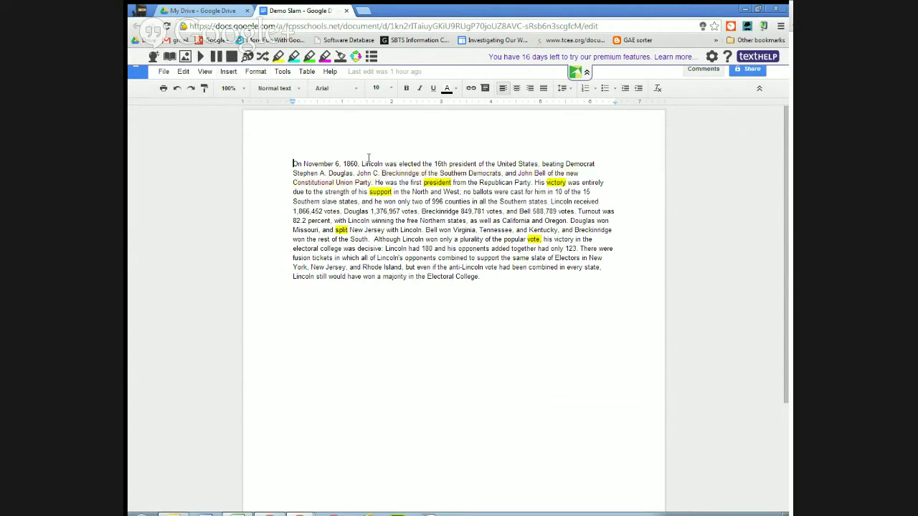
double_click(389, 164)
click(263, 57)
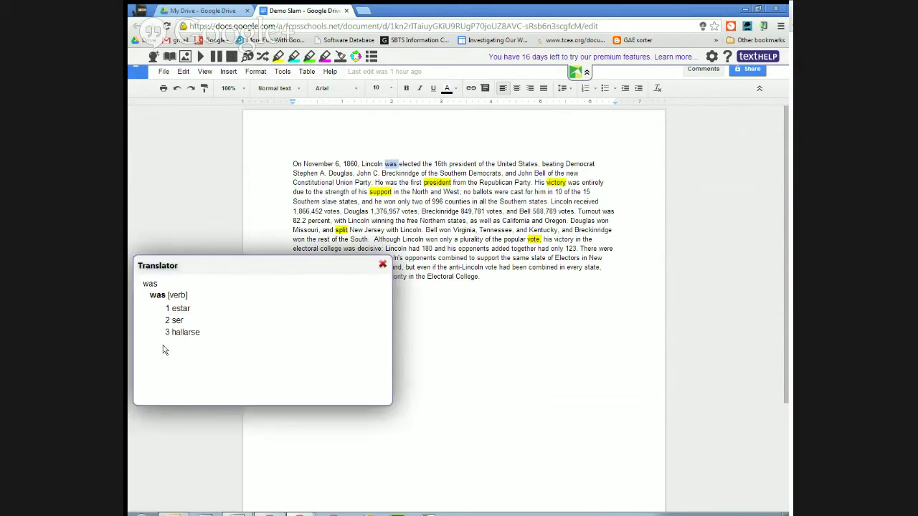
click(382, 265)
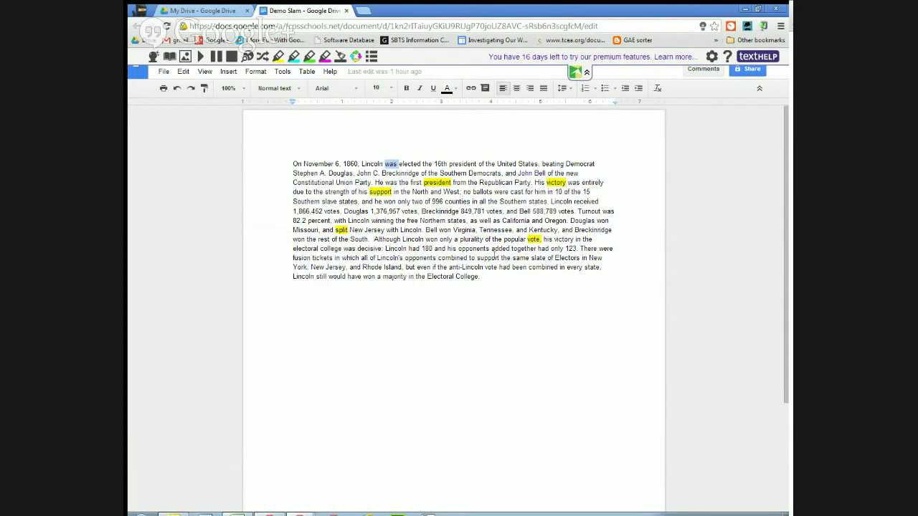
Step: Review the Texthelp Speech settings, including translation language and available voices, and leave without saving changes
click(712, 57)
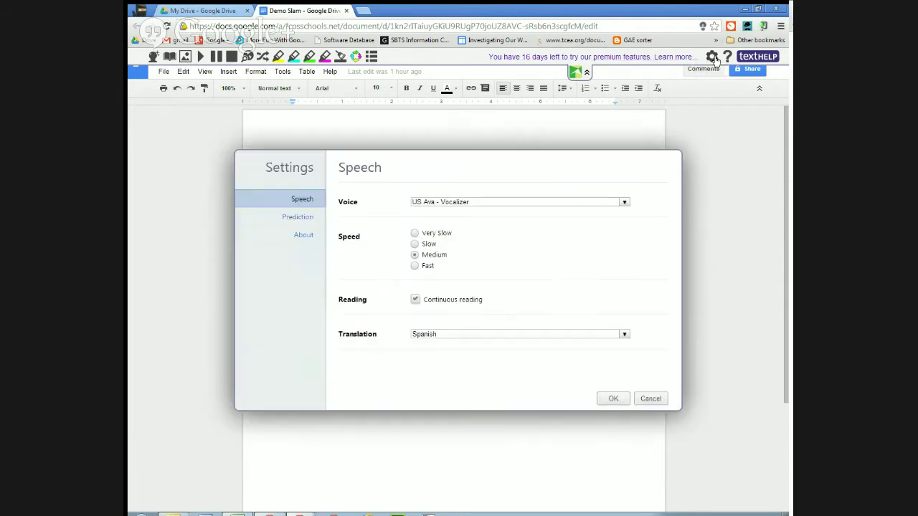
click(464, 335)
click(382, 344)
click(624, 203)
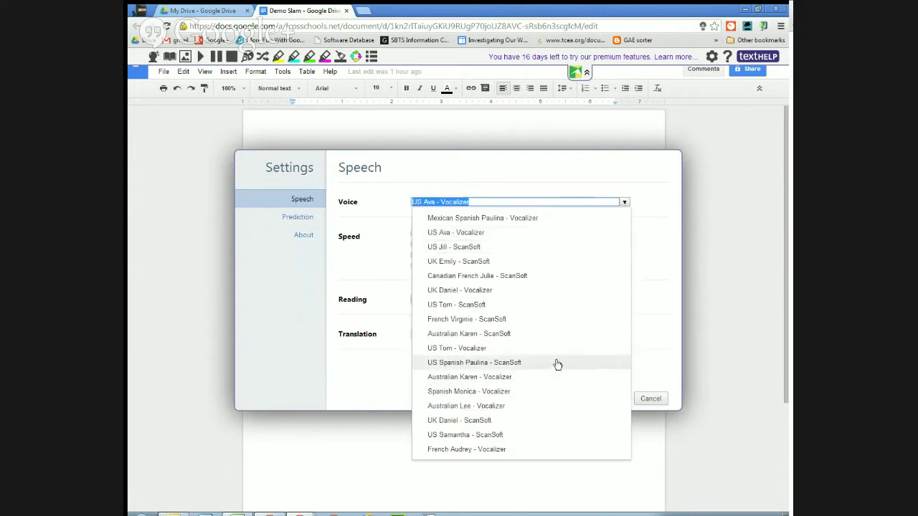
click(382, 287)
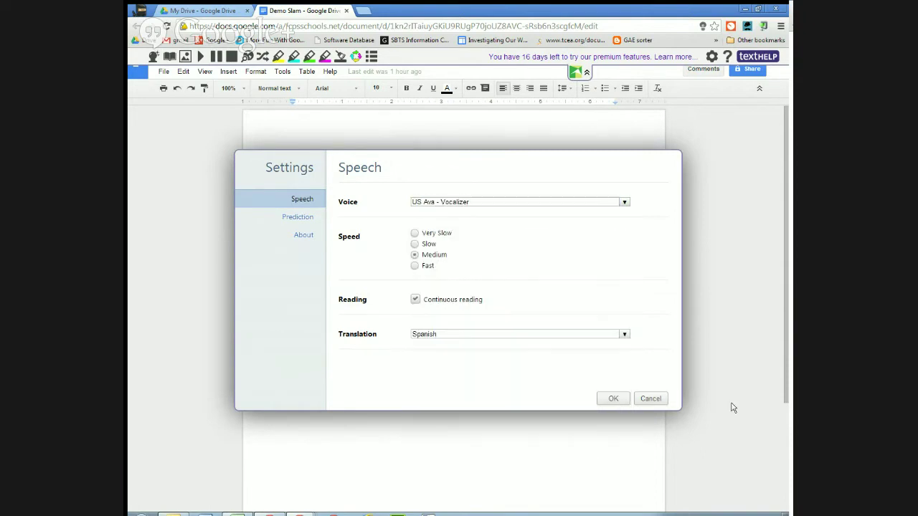
click(651, 399)
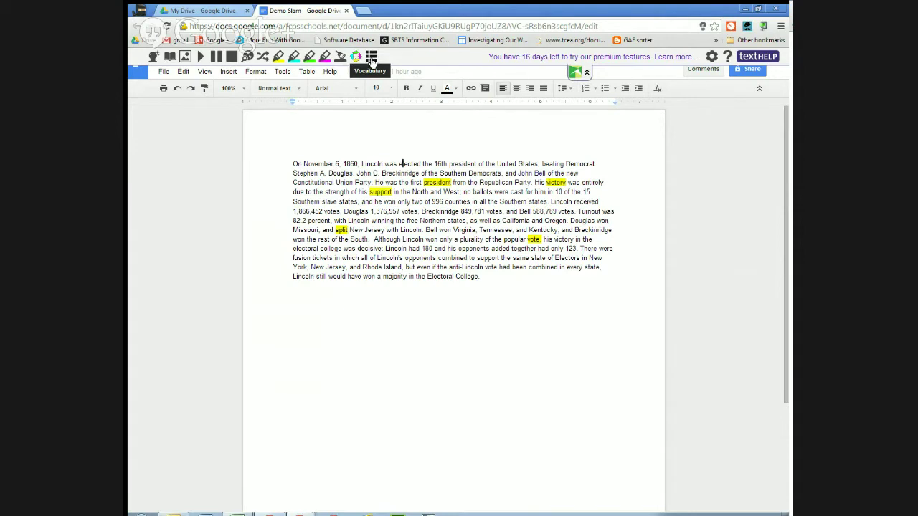
Step: Generate a Texthelp vocabulary list from the highlighted words, look it over, and return to the Demo Slam document
click(372, 61)
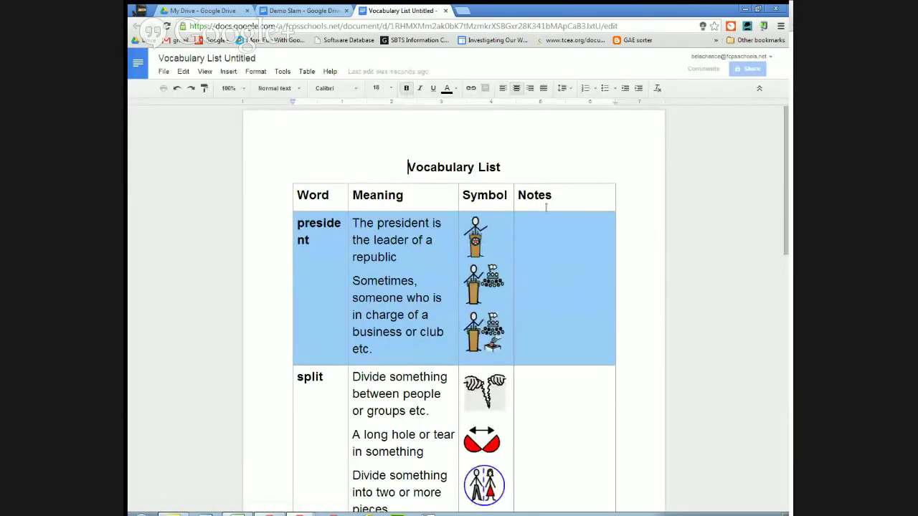
scroll(545, 224, down, 1)
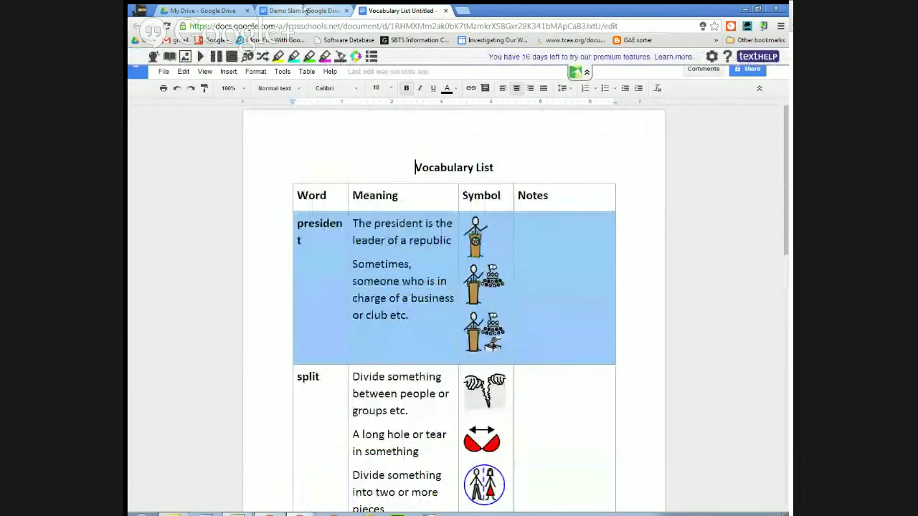
click(304, 11)
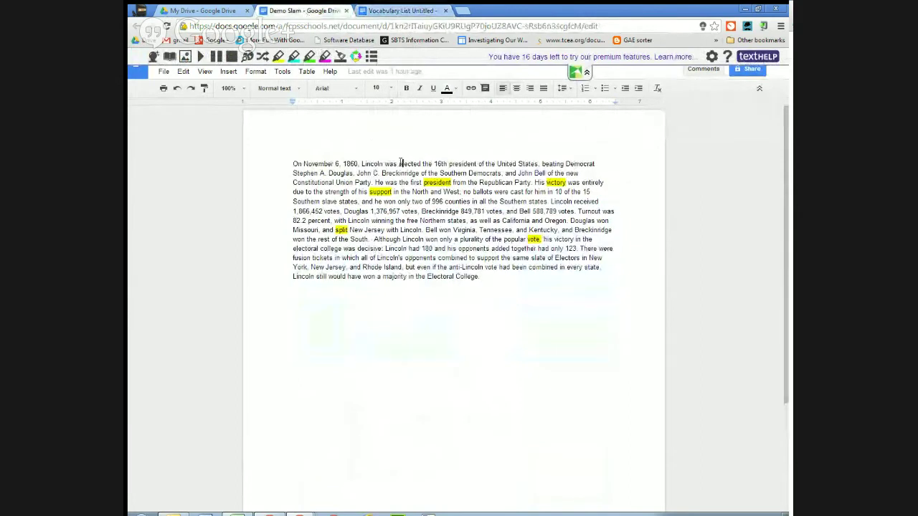
Step: Highlight the words "elected" and "plurality" in blue in the Lincoln passage
double_click(402, 164)
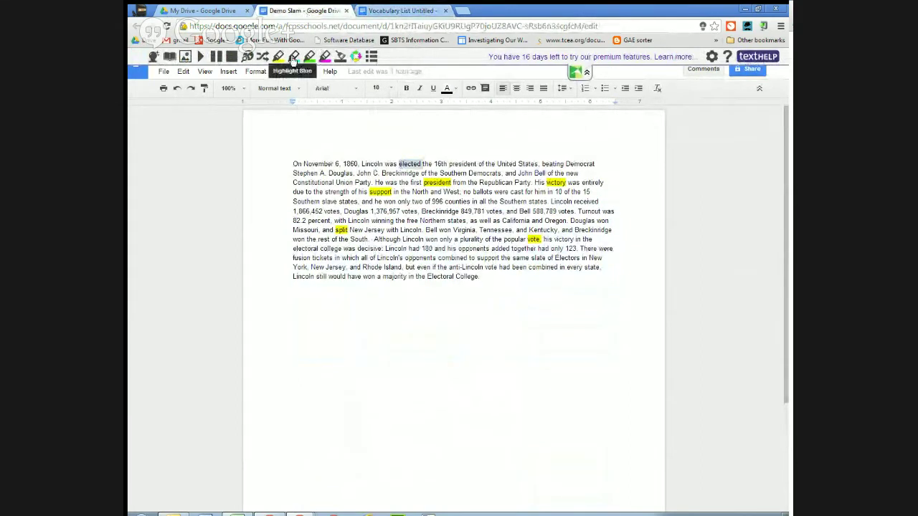
double_click(471, 239)
click(295, 57)
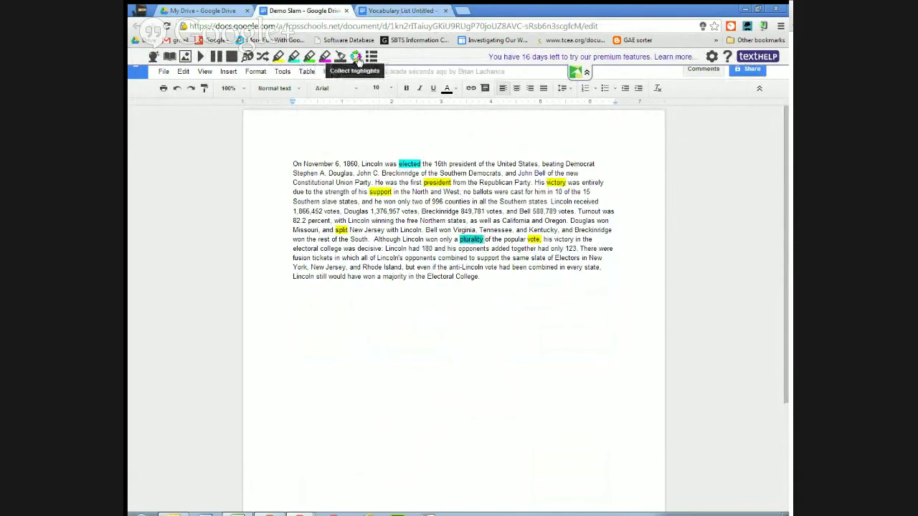
Step: Collect the yellow and blue highlights by color into a new document, then close that document and the vocabulary list
click(356, 57)
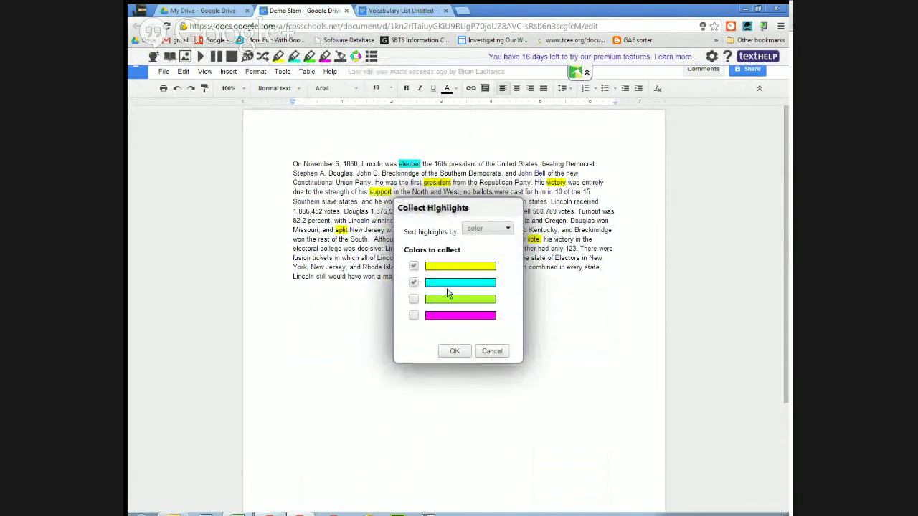
click(455, 351)
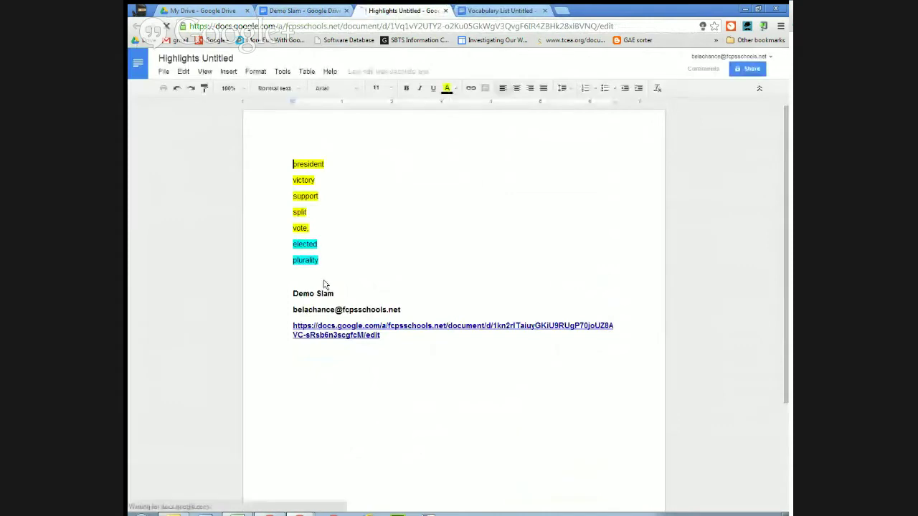
click(445, 11)
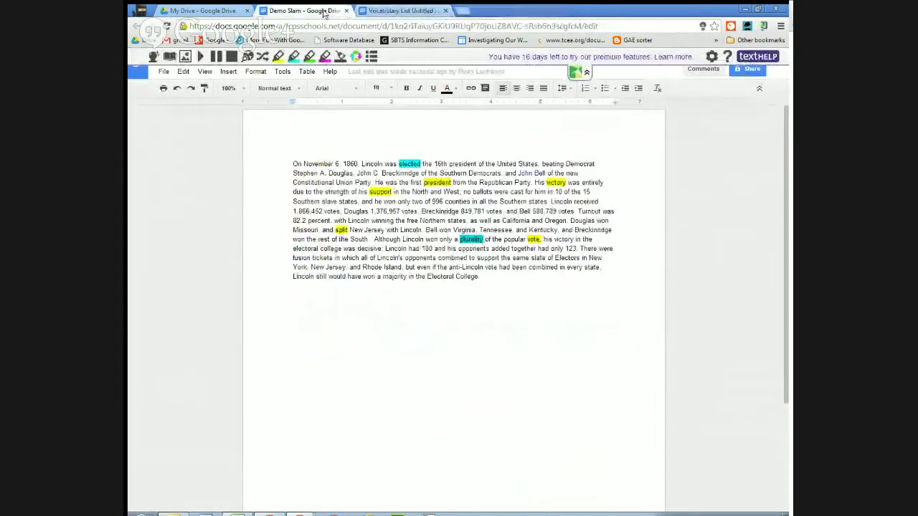
click(445, 10)
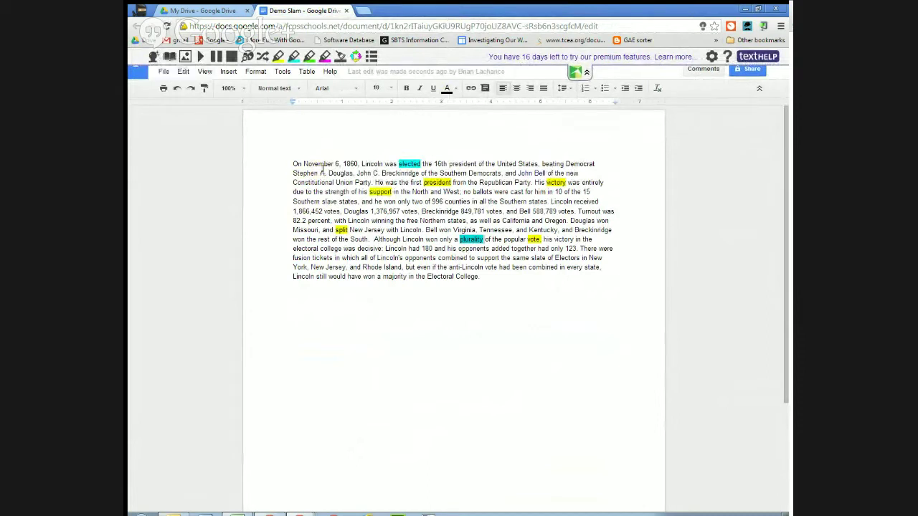
Step: Select the passage from its start through "plurality of the" for reading aloud, clear the selection, and check the document's tool options
click(201, 56)
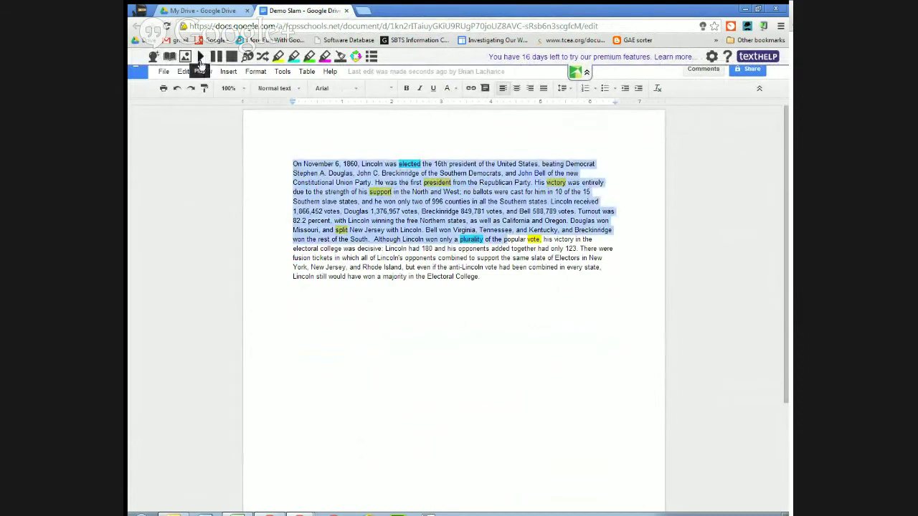
click(490, 282)
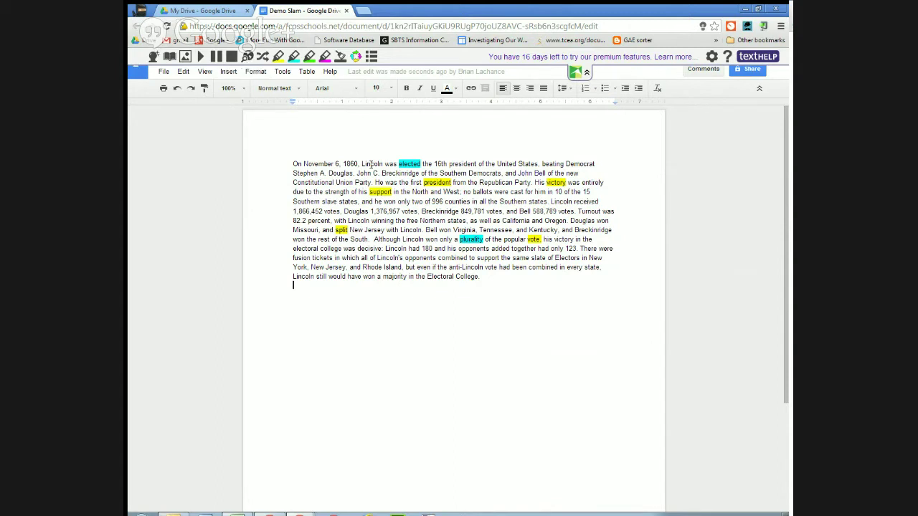
click(282, 72)
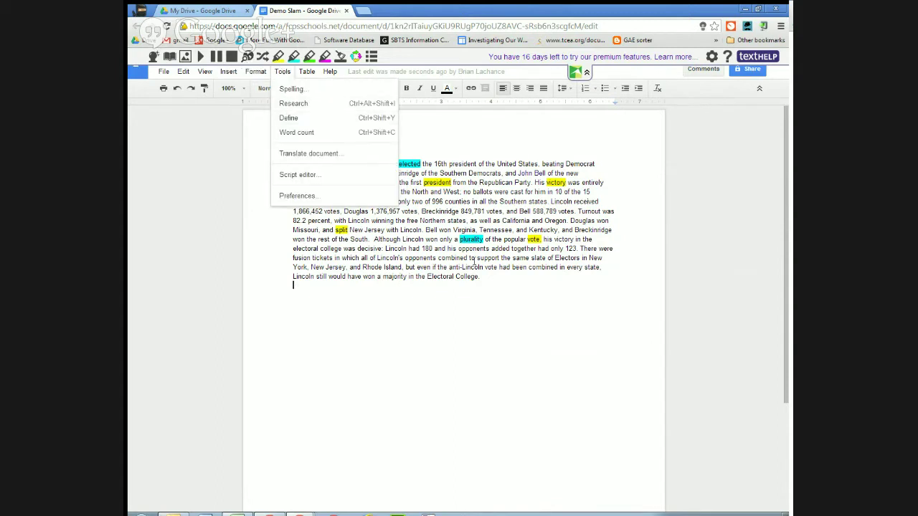
click(374, 168)
Step: Run a Texthelp web search for the word "Lincoln" in the first sentence and close the results page
double_click(374, 164)
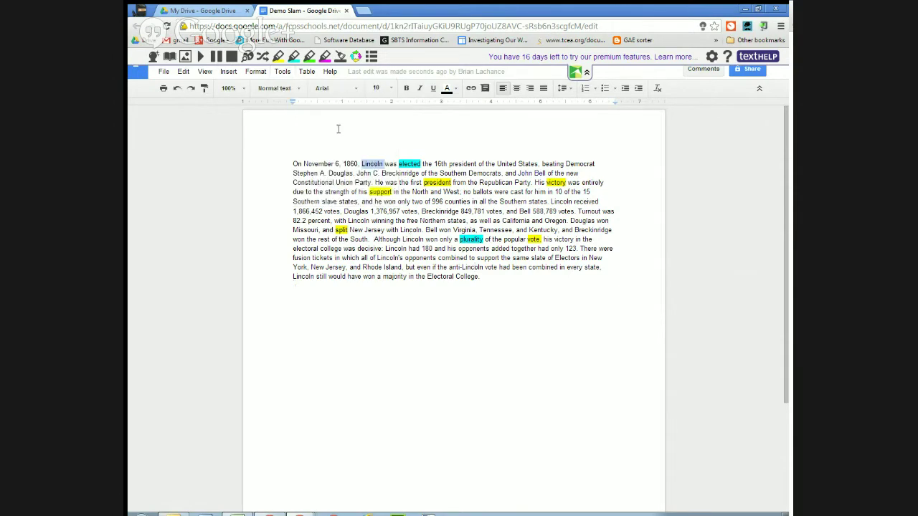
click(247, 57)
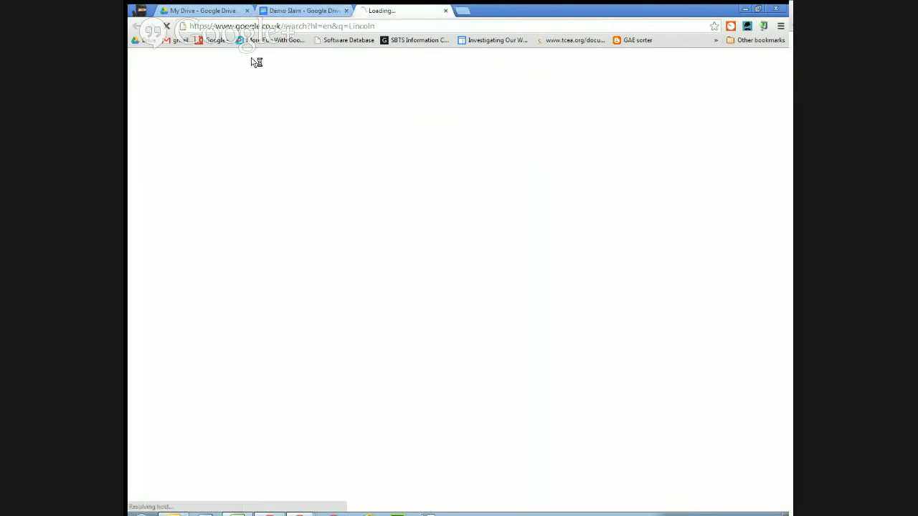
click(445, 12)
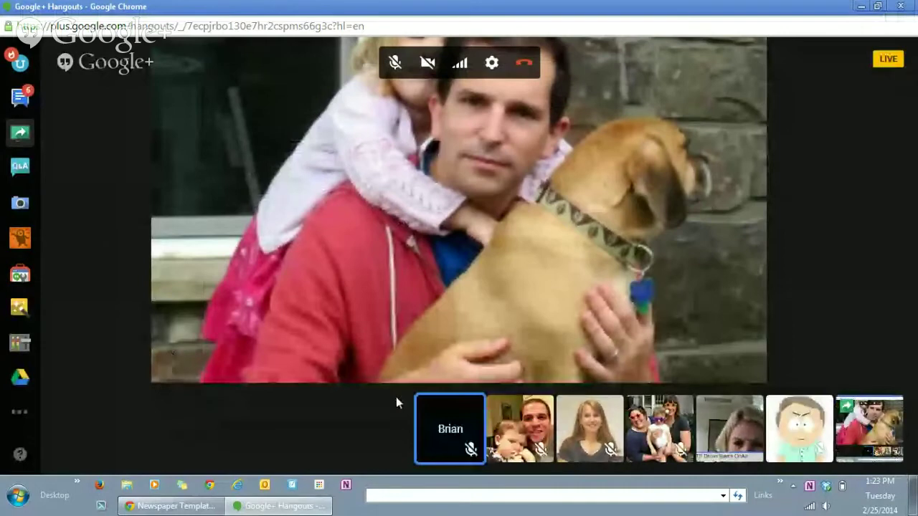
Step: Switch from the Hangouts window to the Newspaper Template document and look over its headline, image and article layout
mouse_move(805, 451)
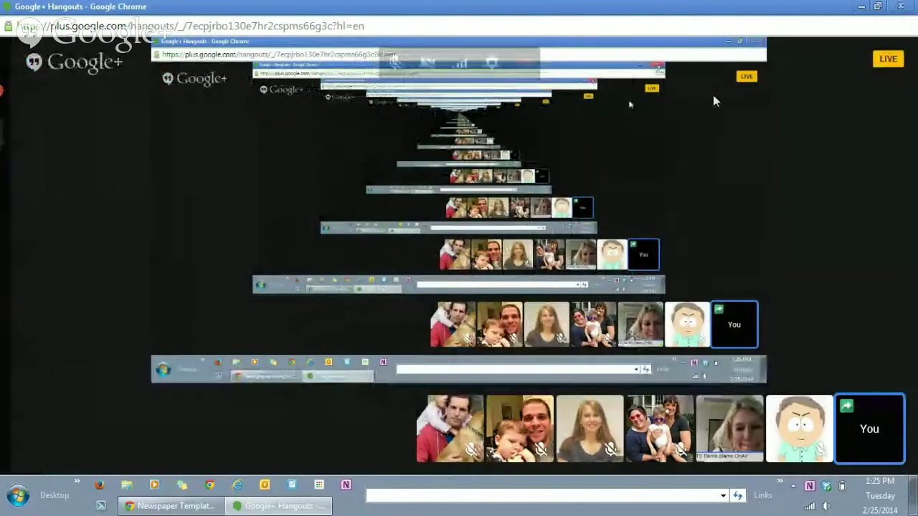
mouse_move(10, 141)
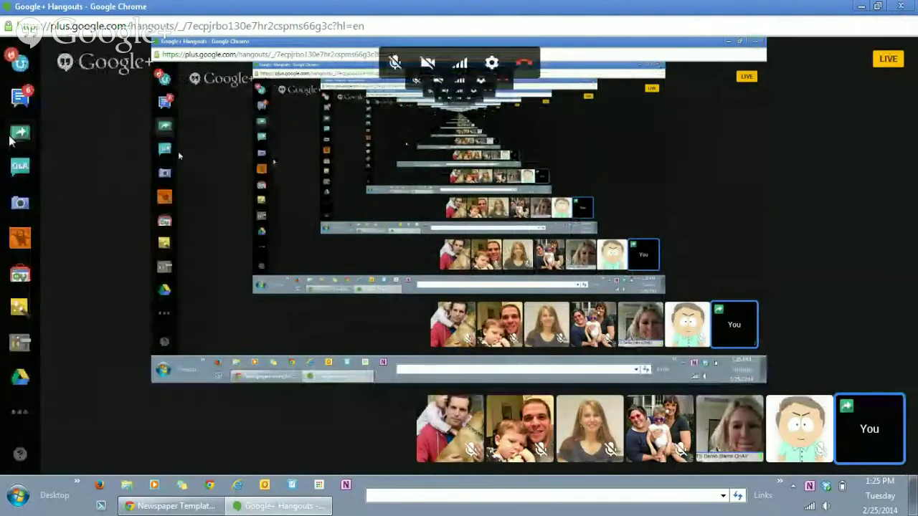
click(173, 507)
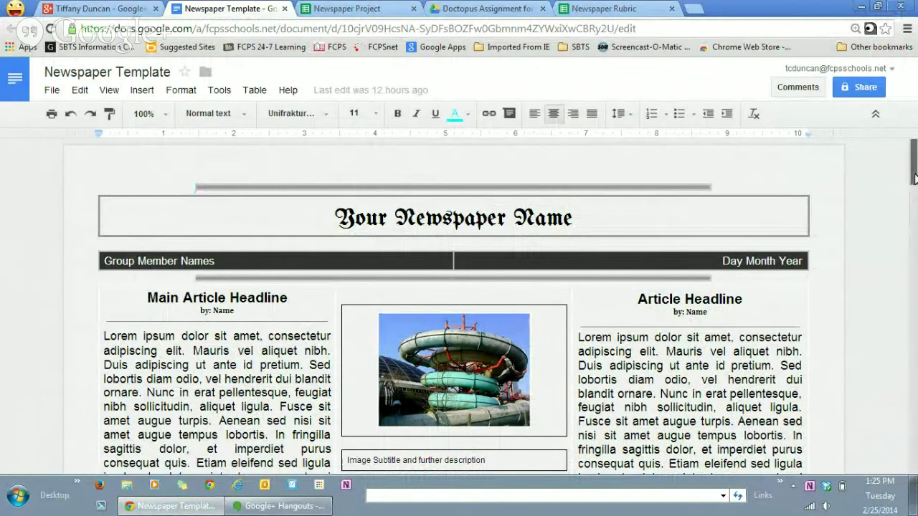
drag(913, 177, 891, 193)
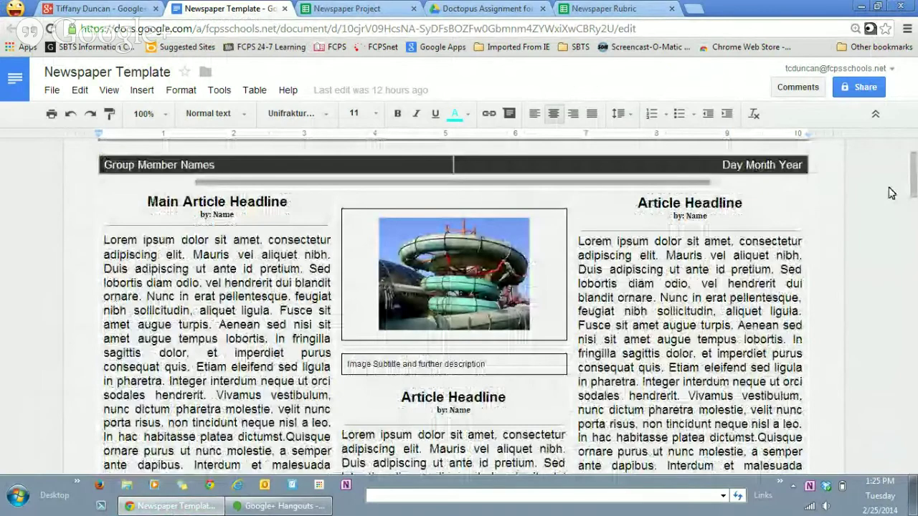
scroll(891, 192, up, 2)
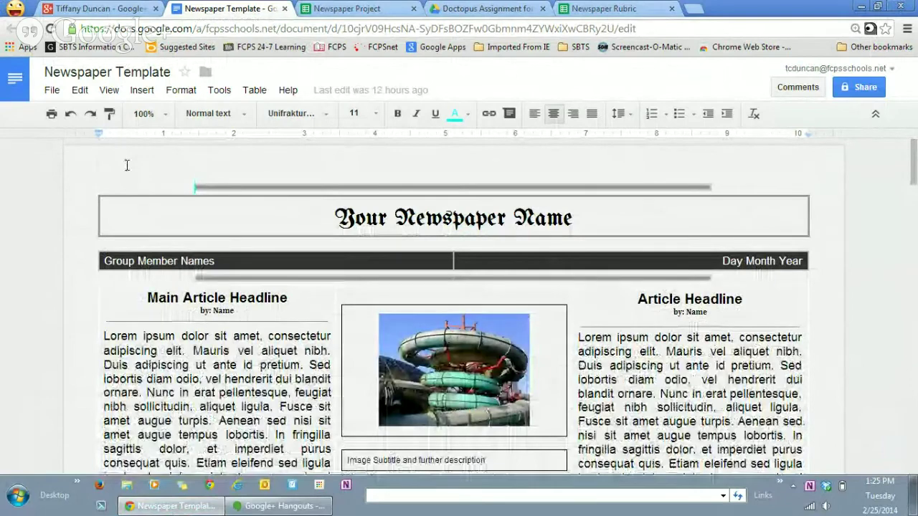
Step: Bring up the Newspaper Project spreadsheet and review the Doctopus steps for copying and sharing the assignment
click(378, 9)
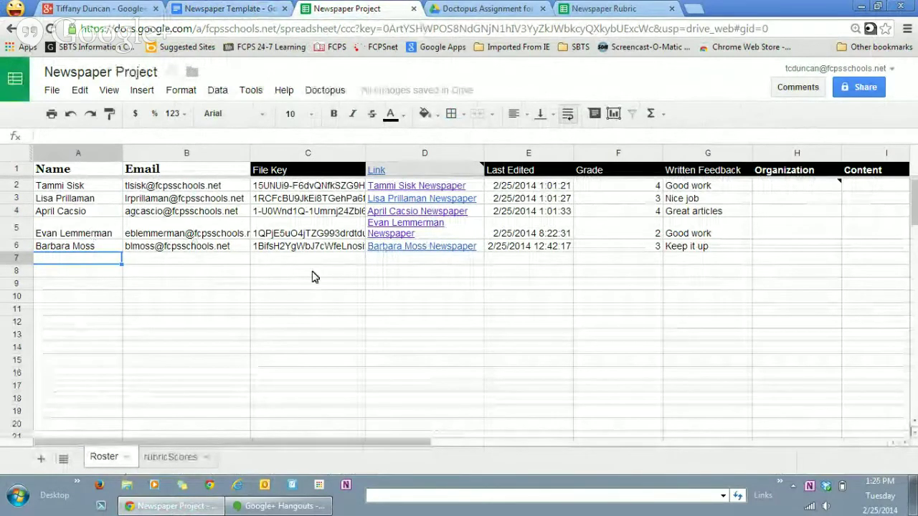
click(326, 91)
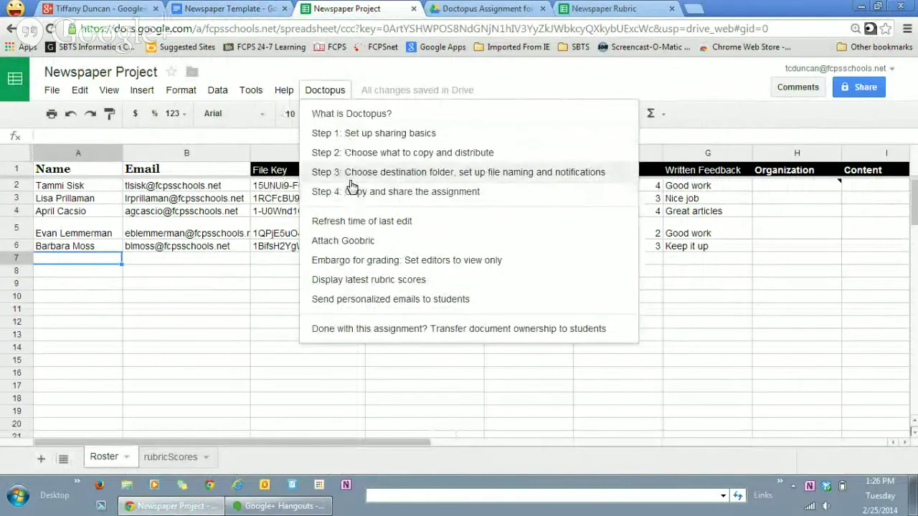
click(226, 321)
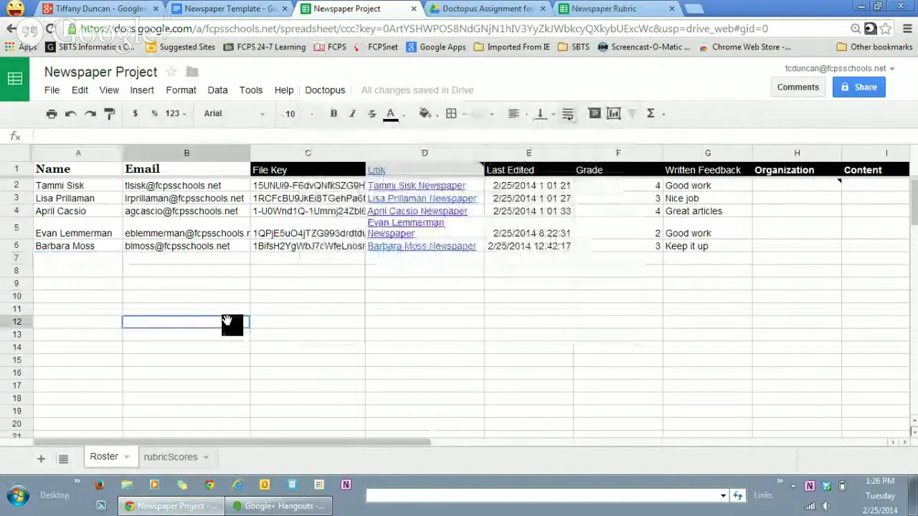
Step: Open the first student's newspaper copy from the roster's Link column, view it, and close it to return to the roster
click(407, 186)
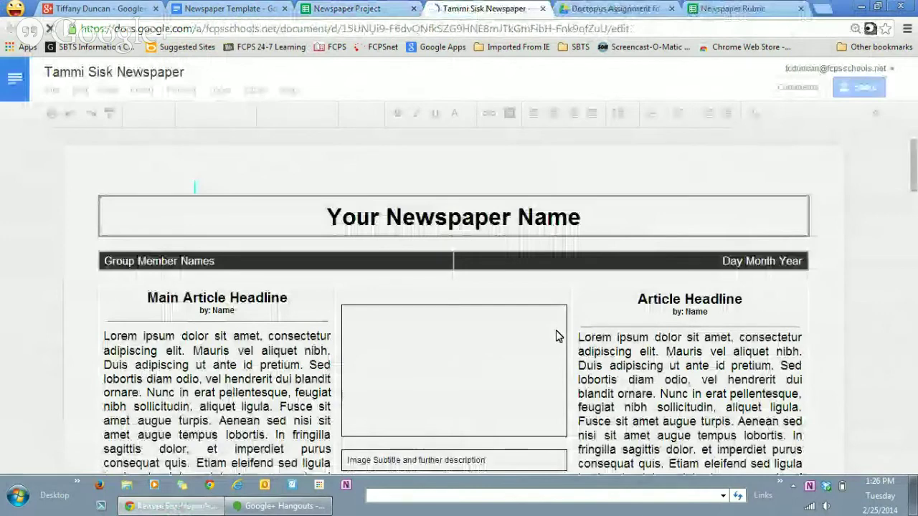
click(543, 9)
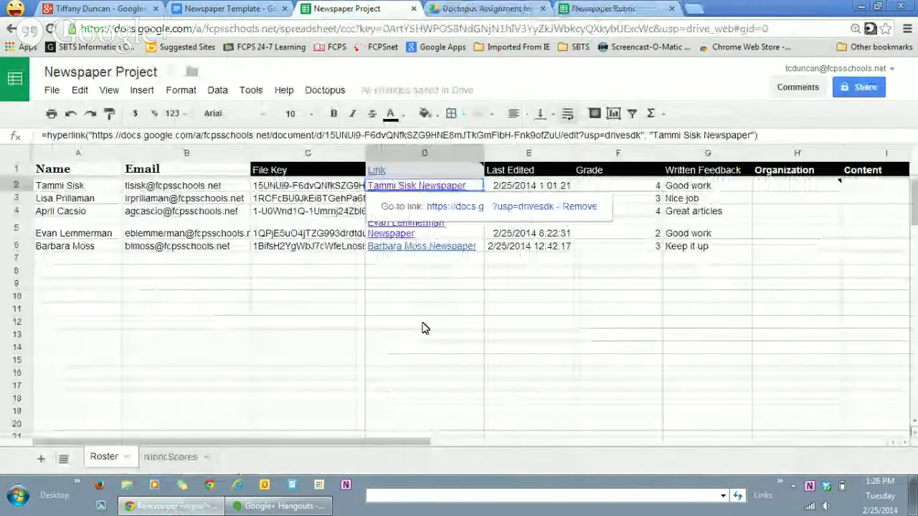
click(423, 328)
Step: Select the first student's written feedback and open the Doctopus form for sending personalized emails to students
click(695, 186)
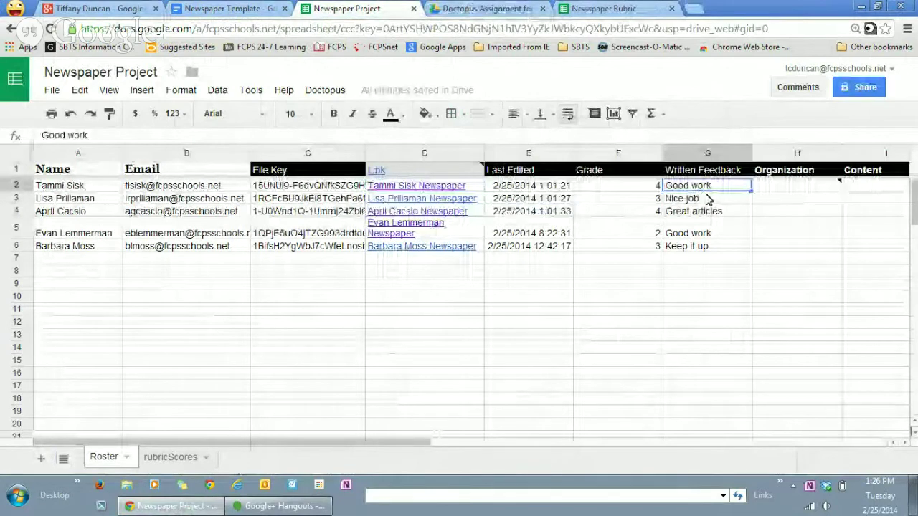
click(329, 90)
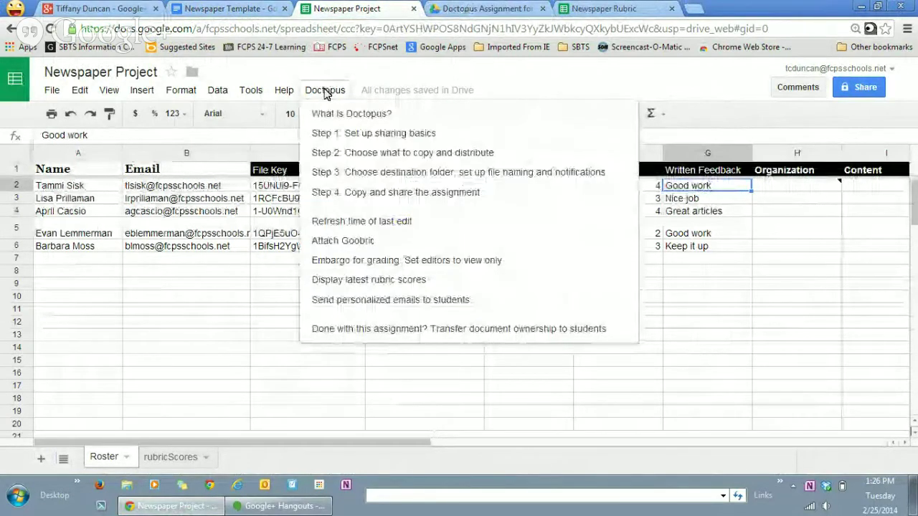
click(391, 221)
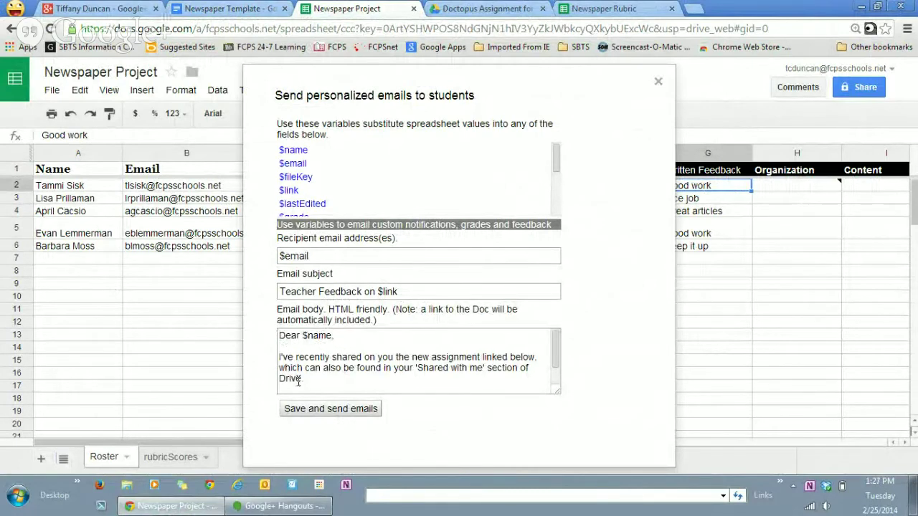
Step: Read the rest of the personalized email message and close the form without sending it
drag(553, 359, 553, 374)
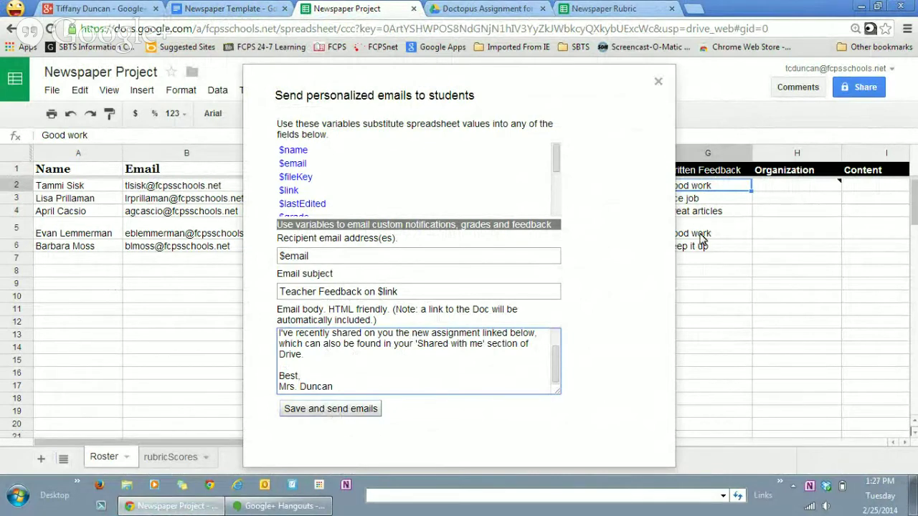
click(657, 85)
click(495, 364)
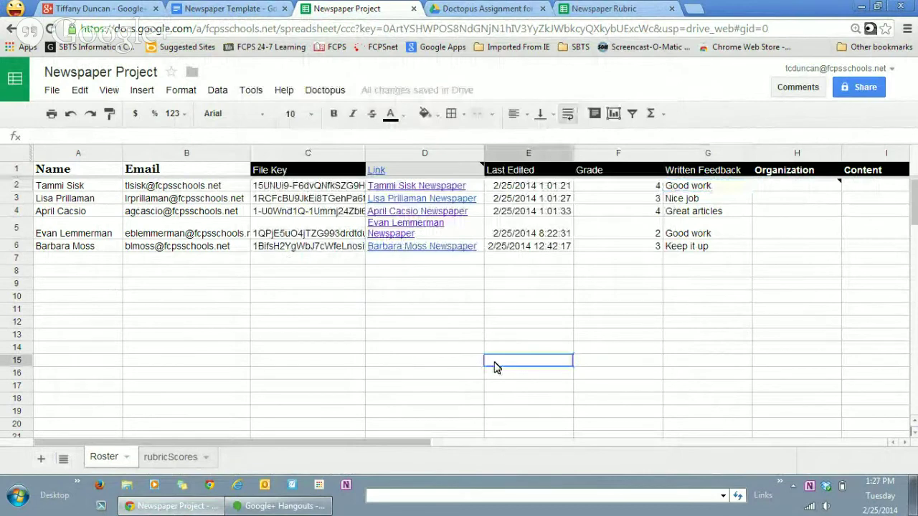
click(451, 322)
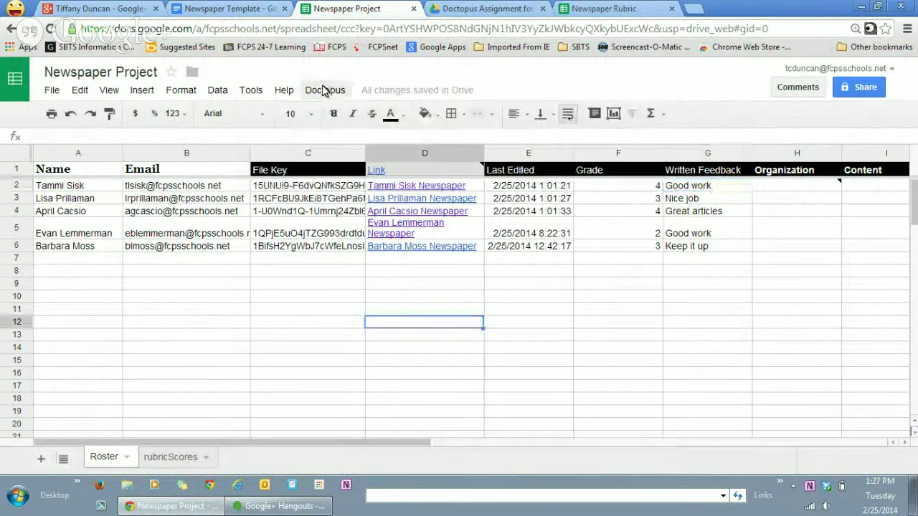
Step: Look over the Doctopus commands, and review the scoring criteria in the Newspaper Rubric spreadsheet from Organization to Ideas
click(325, 92)
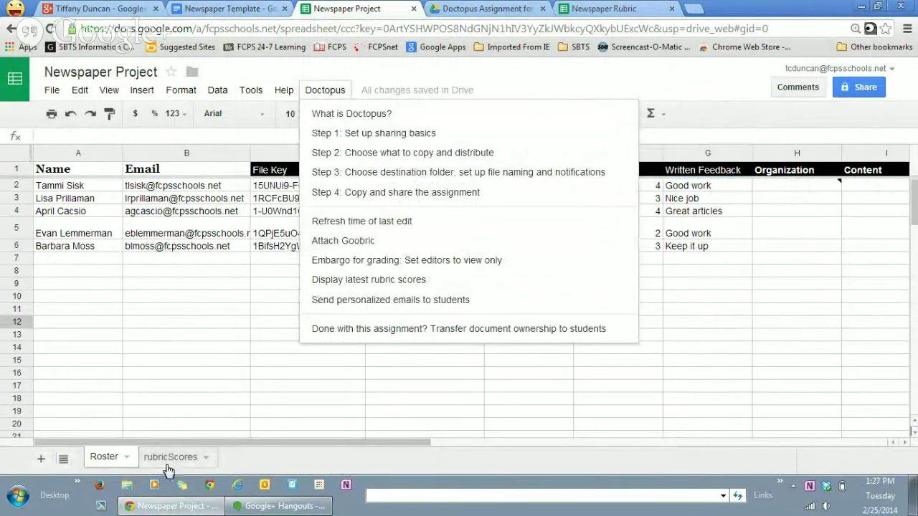
click(199, 348)
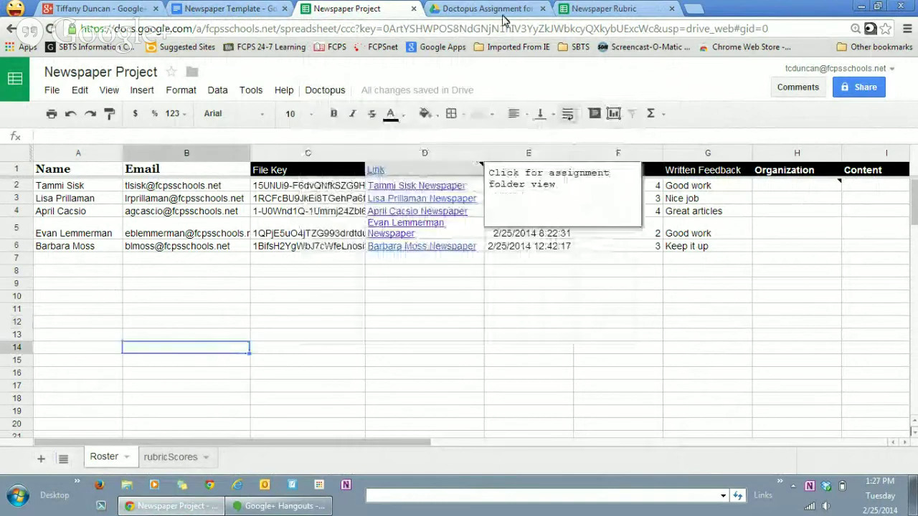
click(605, 9)
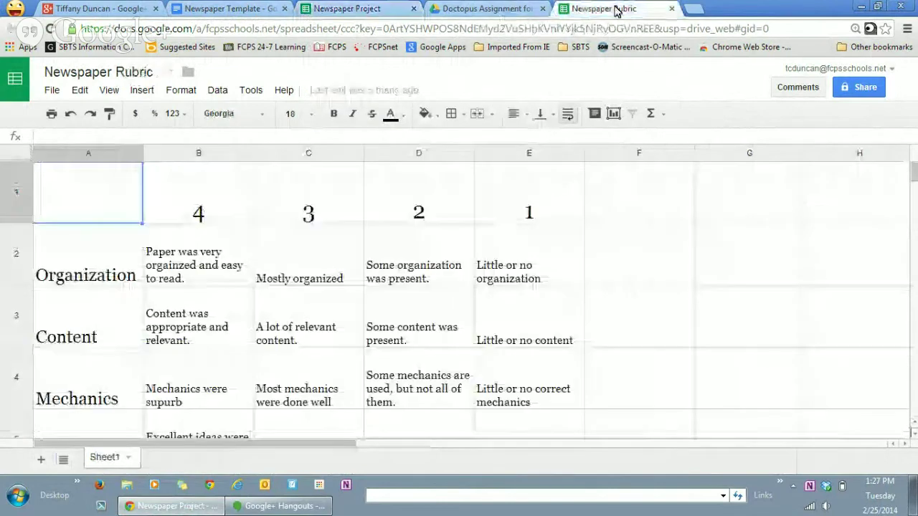
scroll(736, 233, down, 2)
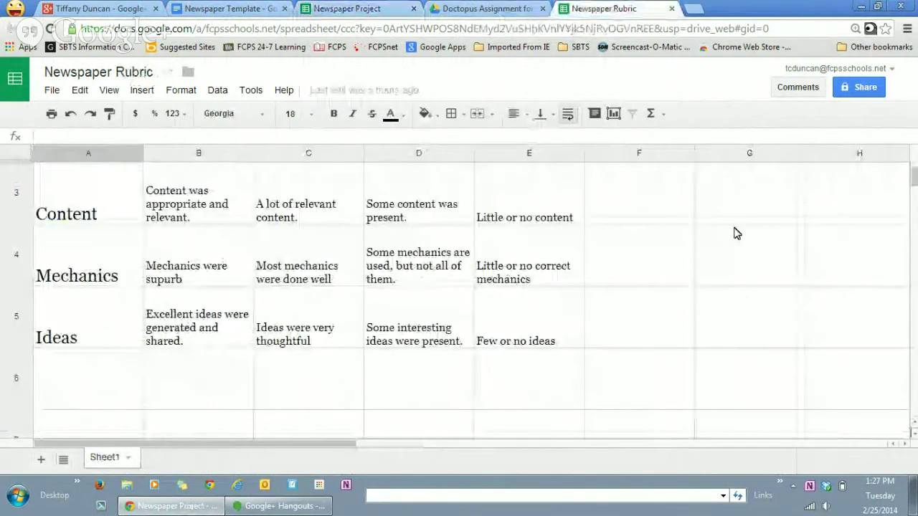
scroll(225, 189, up, 2)
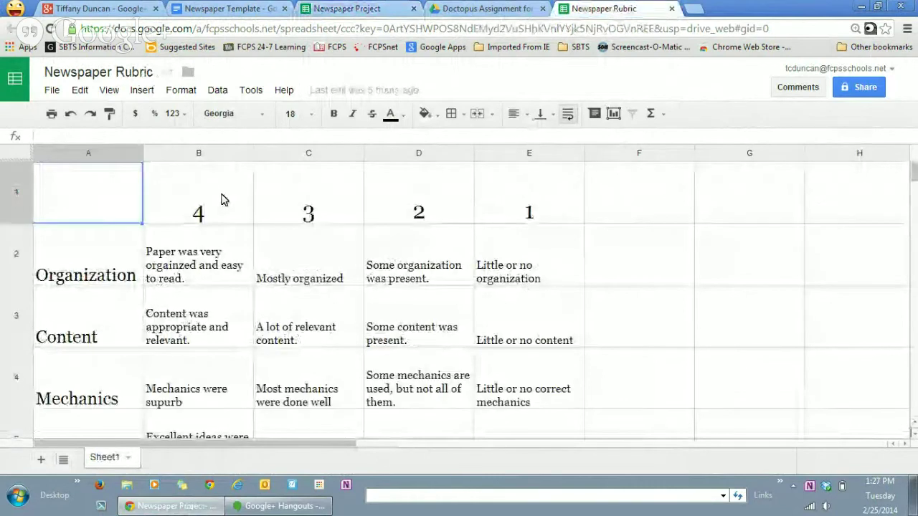
Step: Return to the Newspaper Project spreadsheet, review the Attach Goobric setup with its selected Newspaper Rubric, and close it without attaching
click(488, 8)
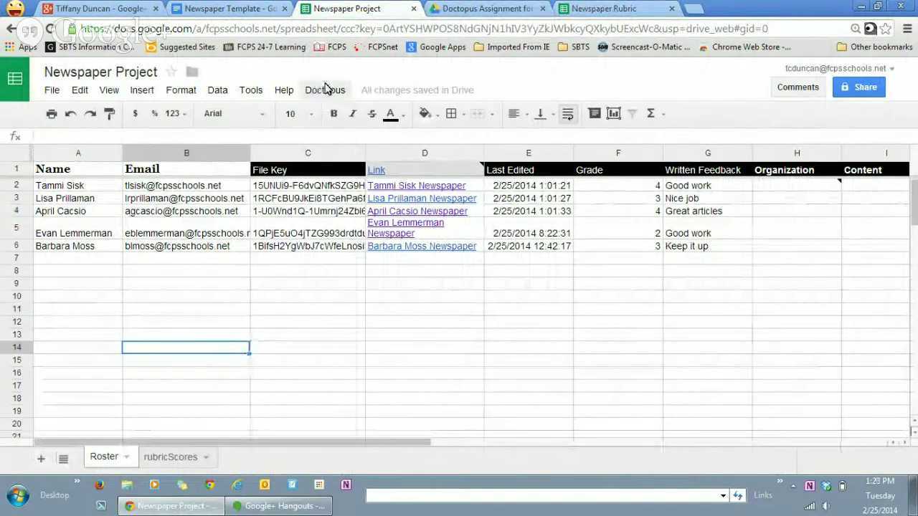
click(314, 91)
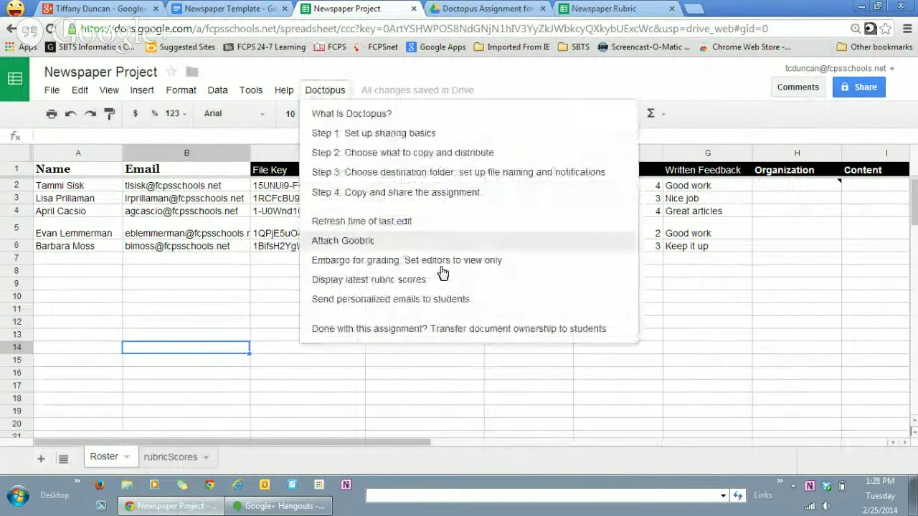
click(346, 241)
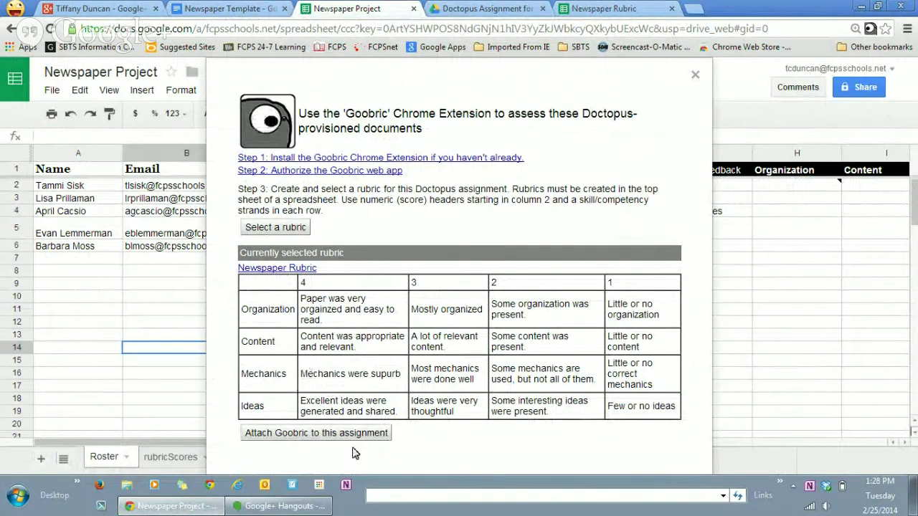
click(739, 272)
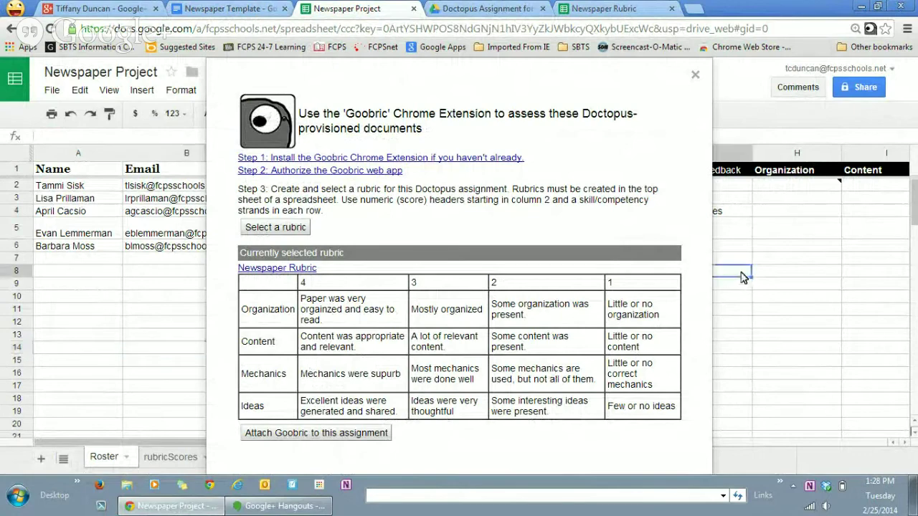
click(694, 74)
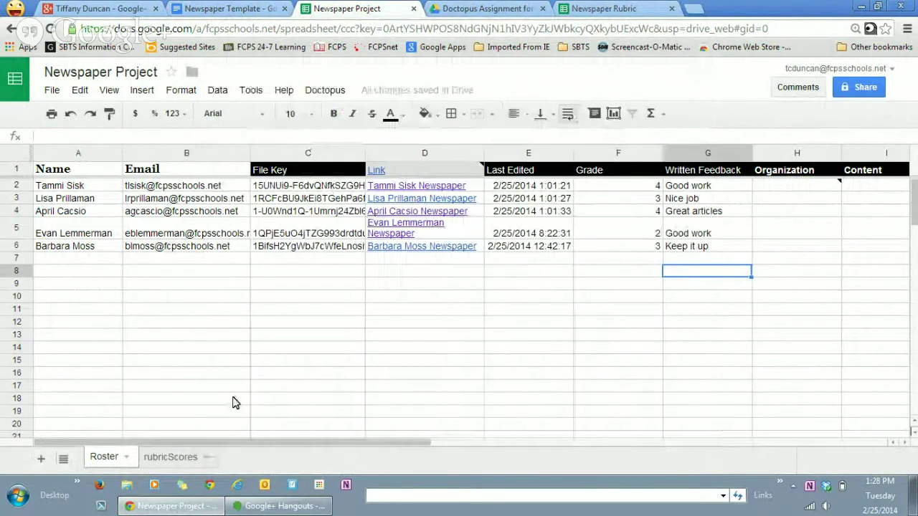
Step: View the column headings of the rubricScores sheet, and return to the first student's written feedback on the Roster sheet
click(170, 456)
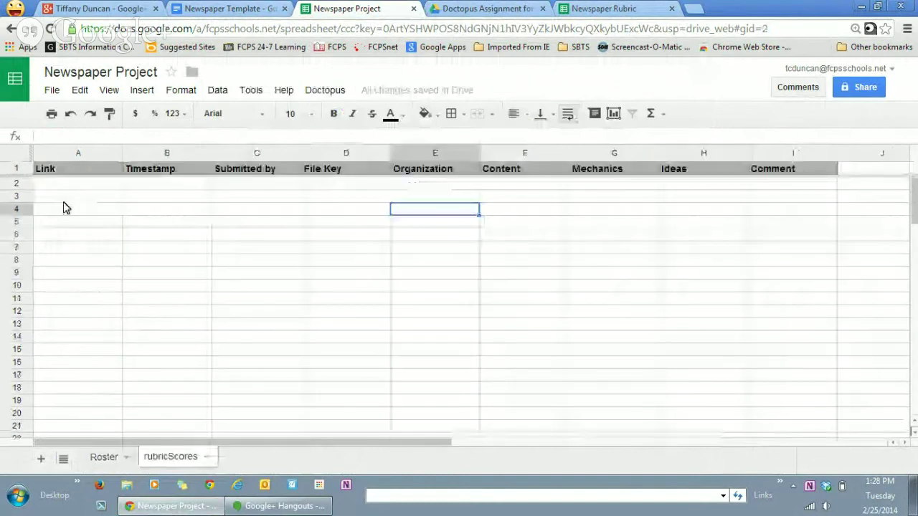
click(105, 458)
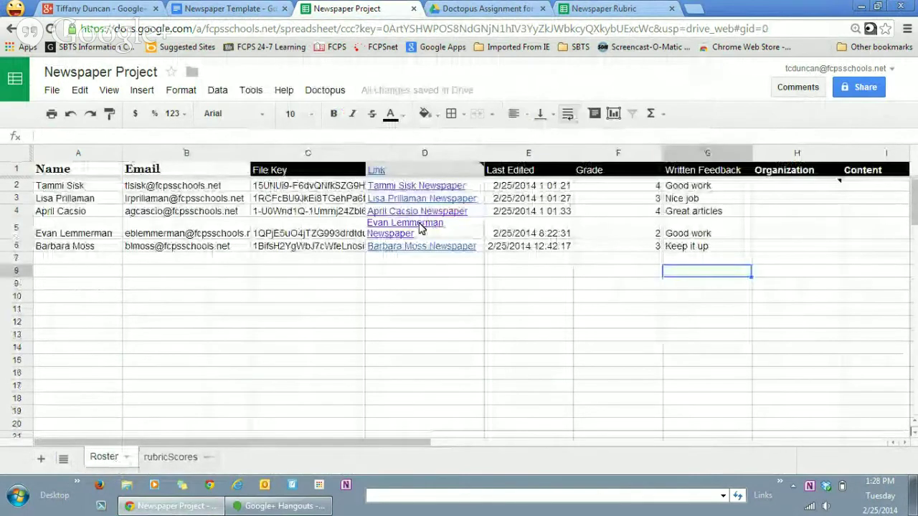
click(609, 249)
click(697, 187)
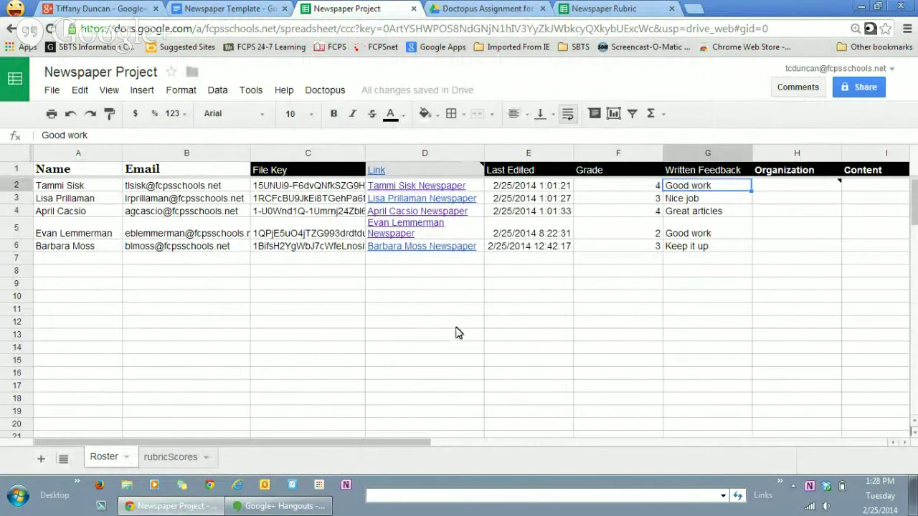
Step: View the student newspaper copies in the Drive folder Doctopus Assignment for 2/25/14, and switch to the Google+ Hangouts window
click(472, 8)
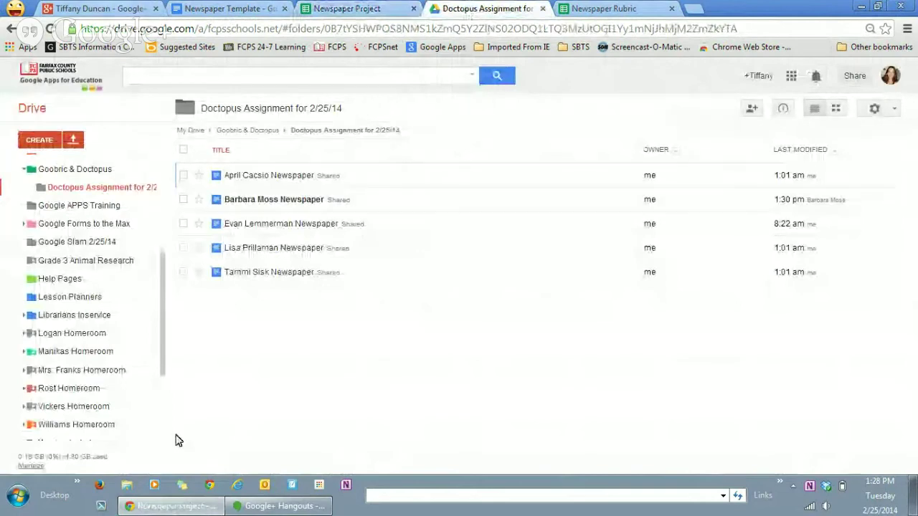
click(276, 506)
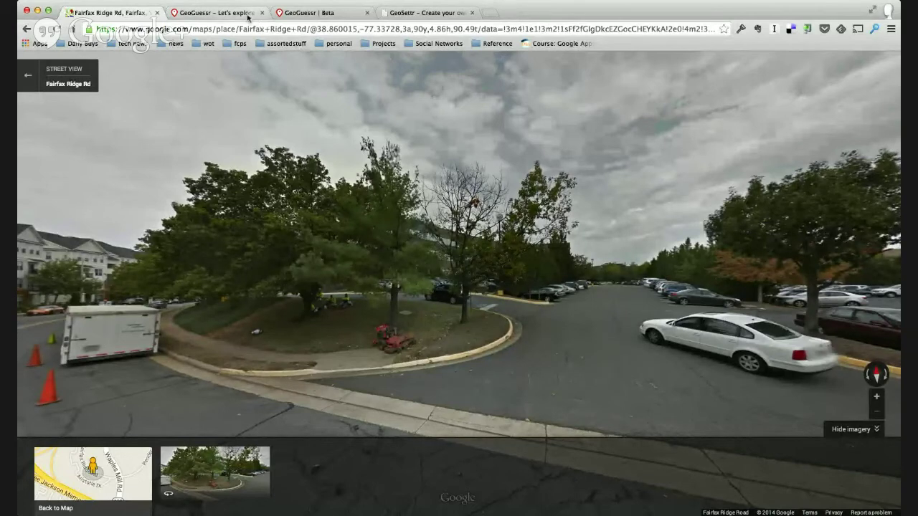
Step: Bring up GeoGuessr and explore the round 1 harbour street and bridge in Street View for clues to the location
click(248, 14)
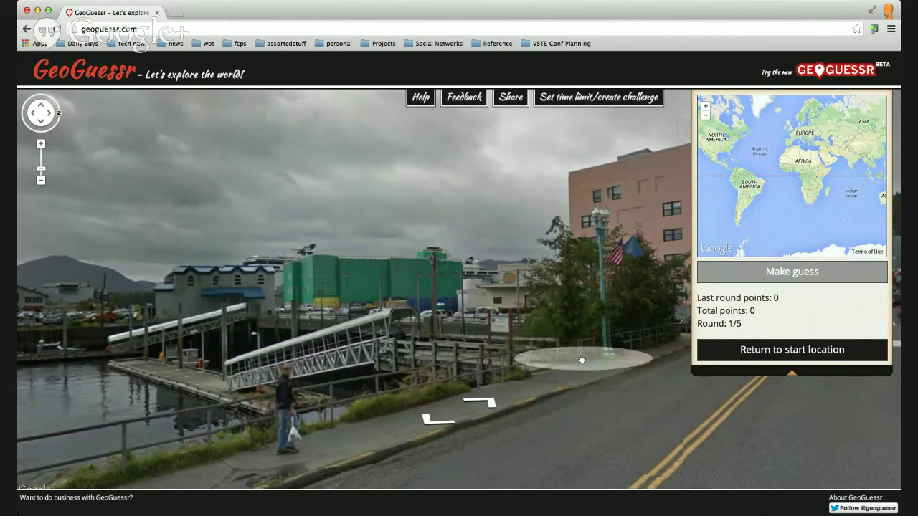
drag(581, 360, 502, 349)
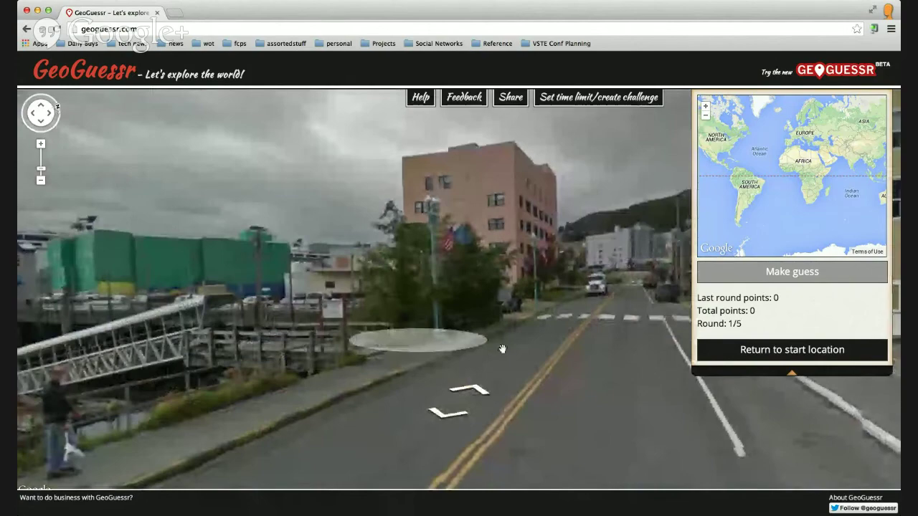
click(502, 350)
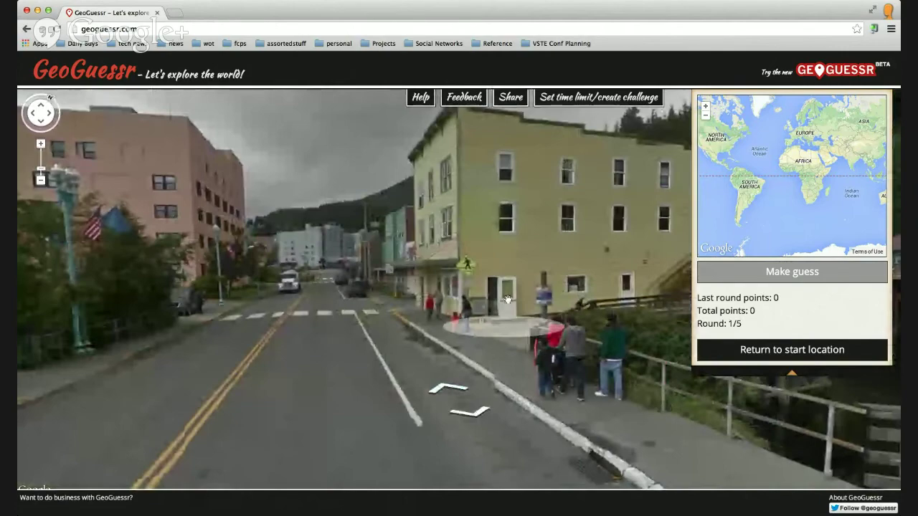
drag(507, 299, 43, 297)
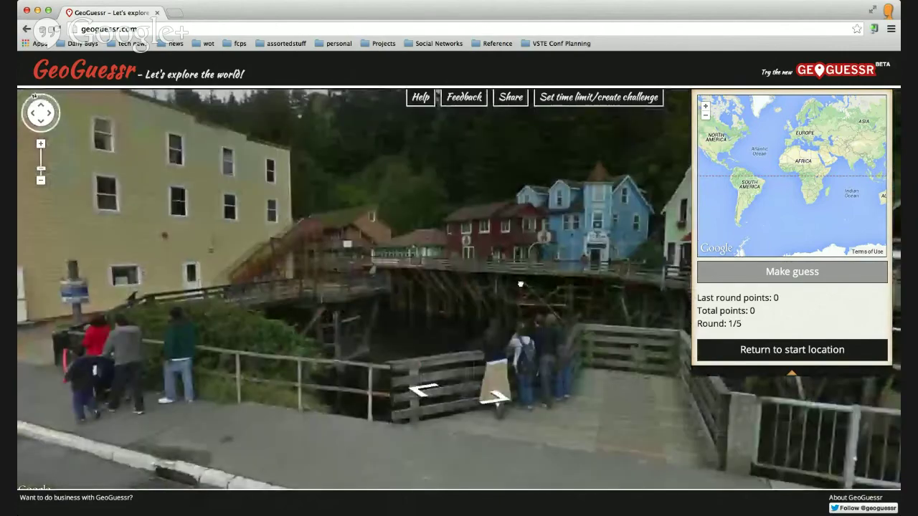
drag(520, 285, 457, 279)
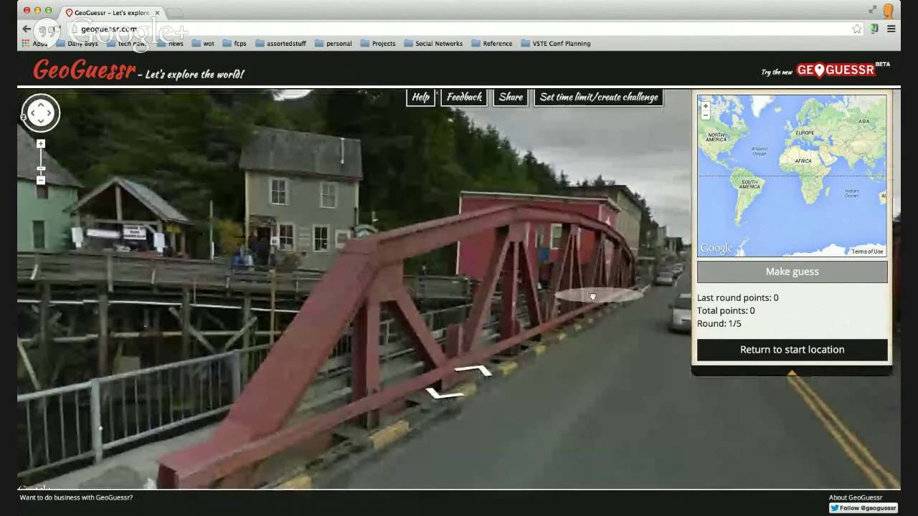
click(593, 297)
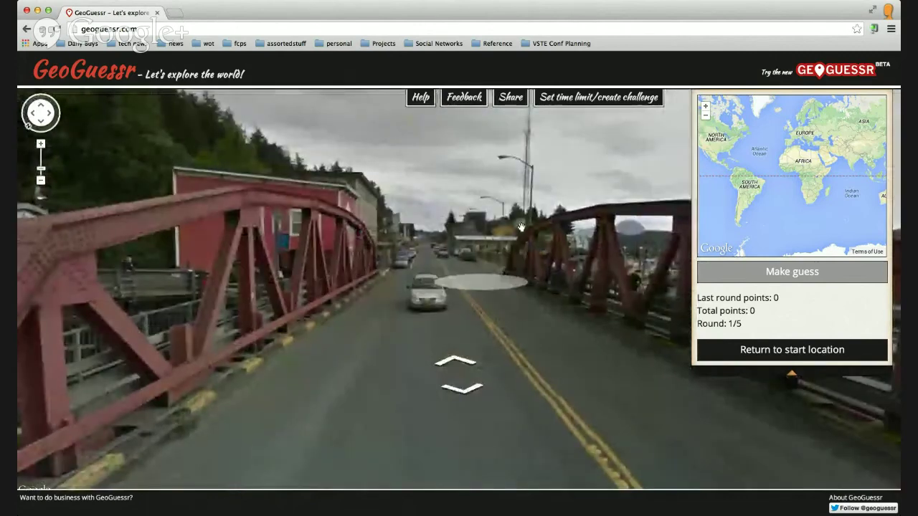
Step: Place the round 1 guess on the east coast of North America, submit it, and close the result to start round 2
click(733, 142)
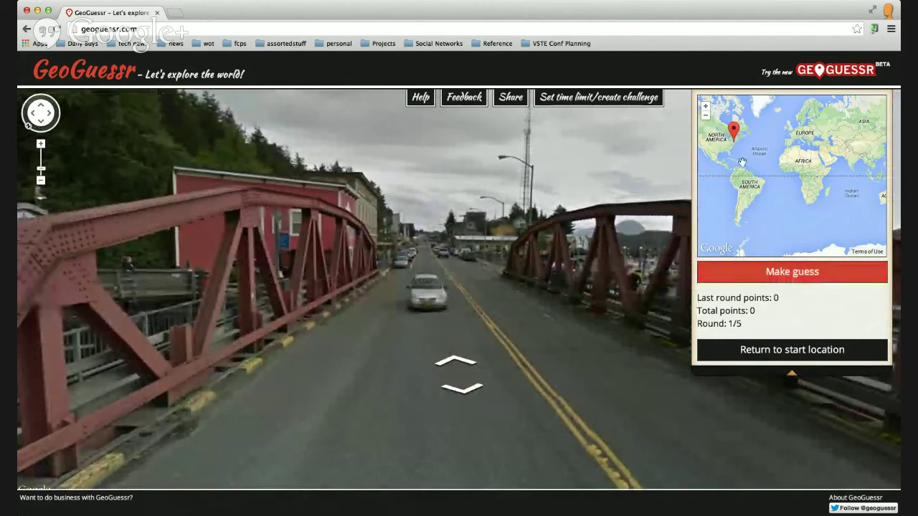
click(800, 276)
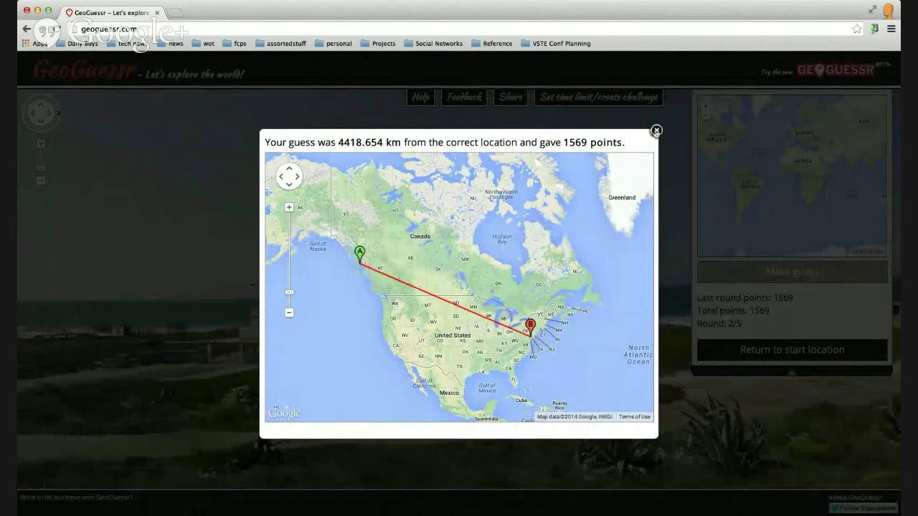
click(656, 132)
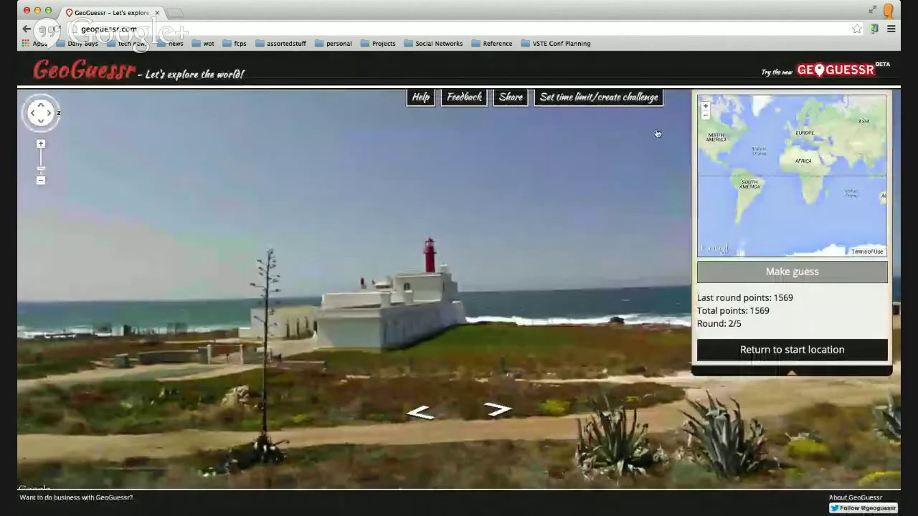
Step: Examine the round 2 coastline, lighthouse and road in Street View for clues to the location
click(486, 289)
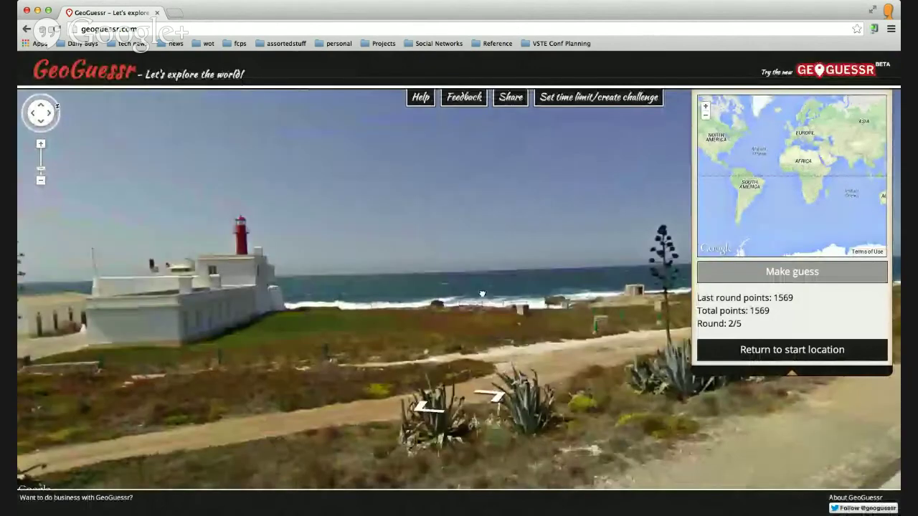
click(482, 294)
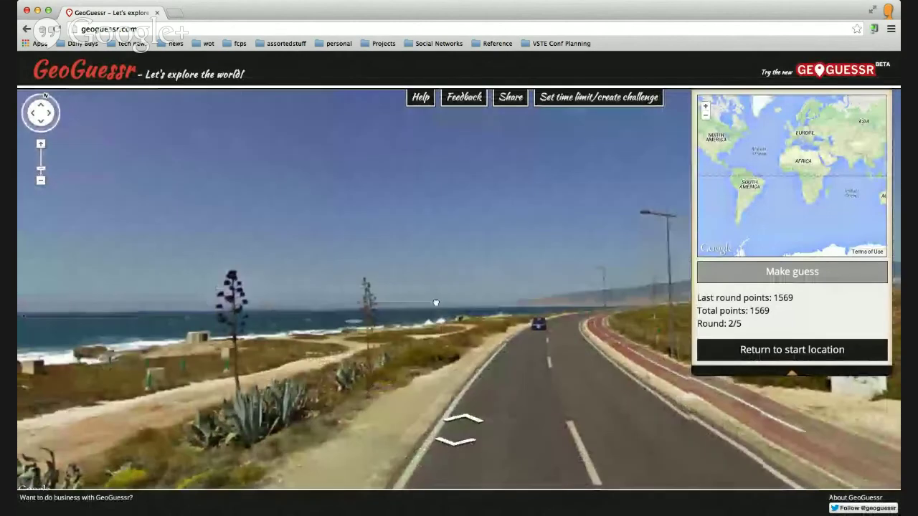
click(435, 302)
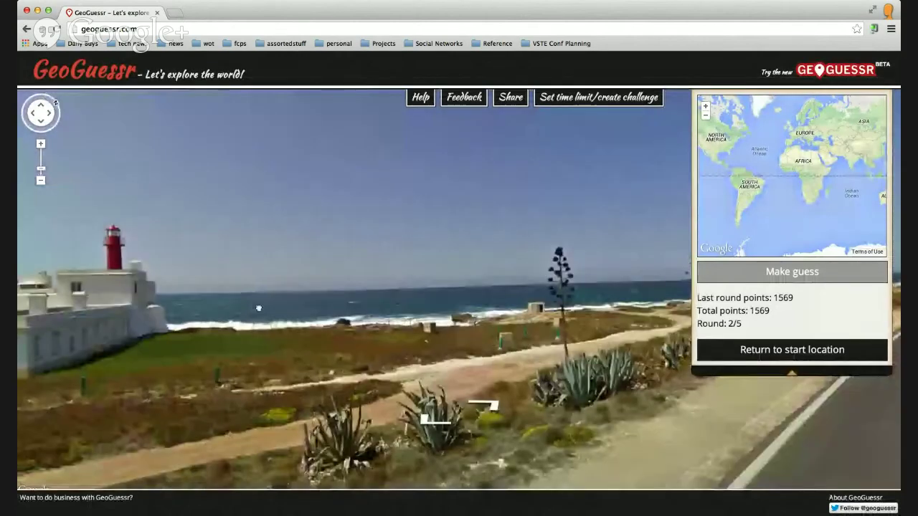
click(258, 308)
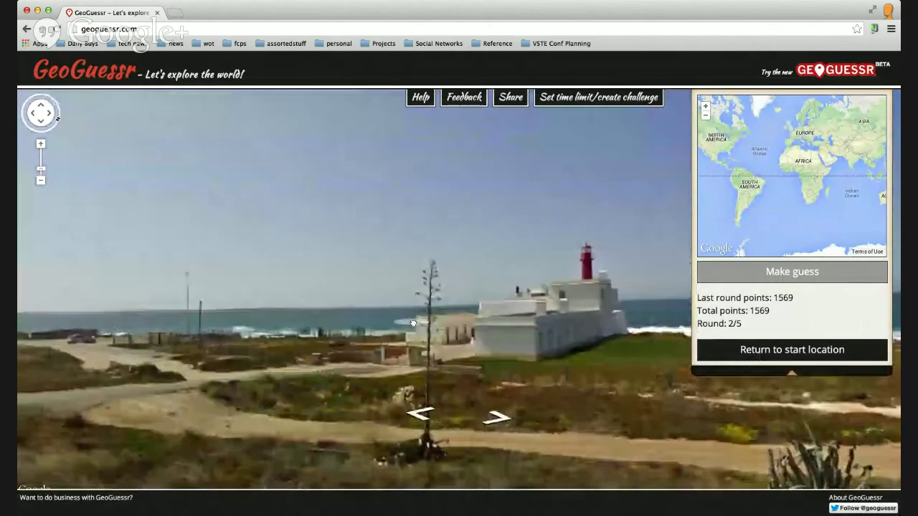
click(413, 323)
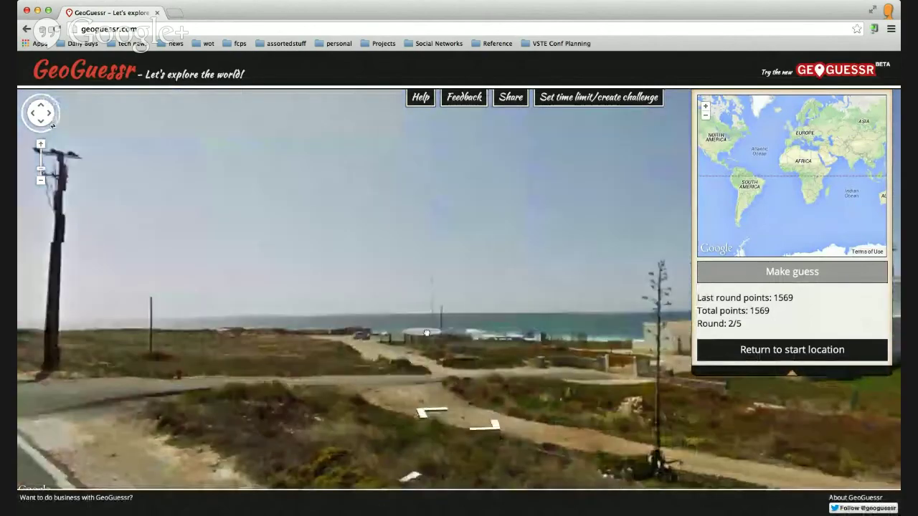
click(427, 332)
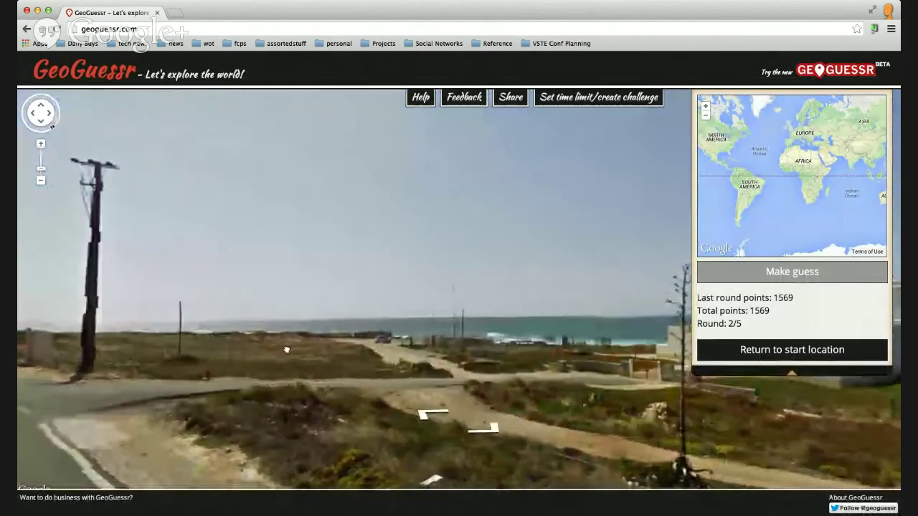
click(215, 367)
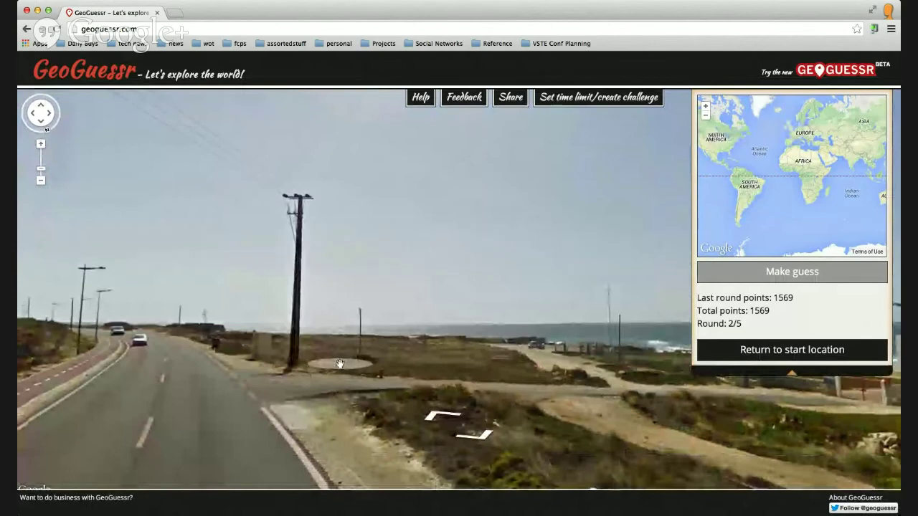
click(448, 367)
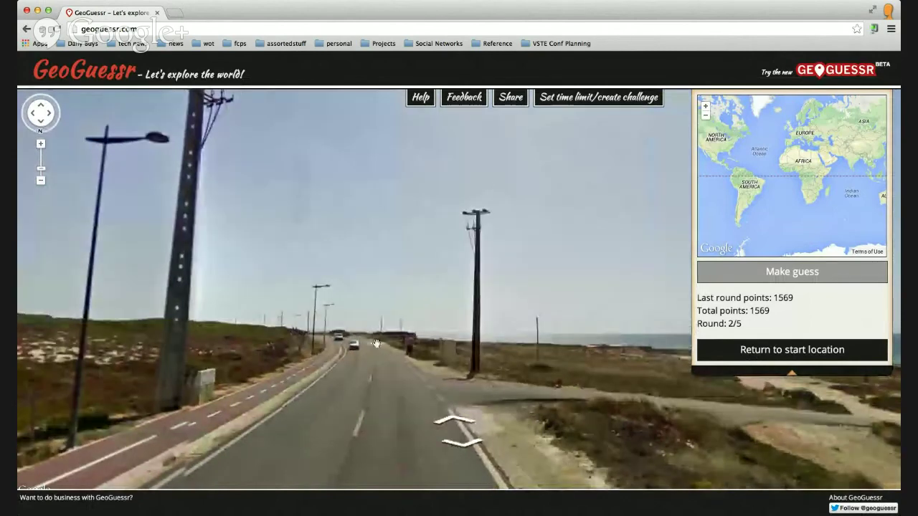
drag(377, 344, 363, 350)
drag(669, 273, 571, 273)
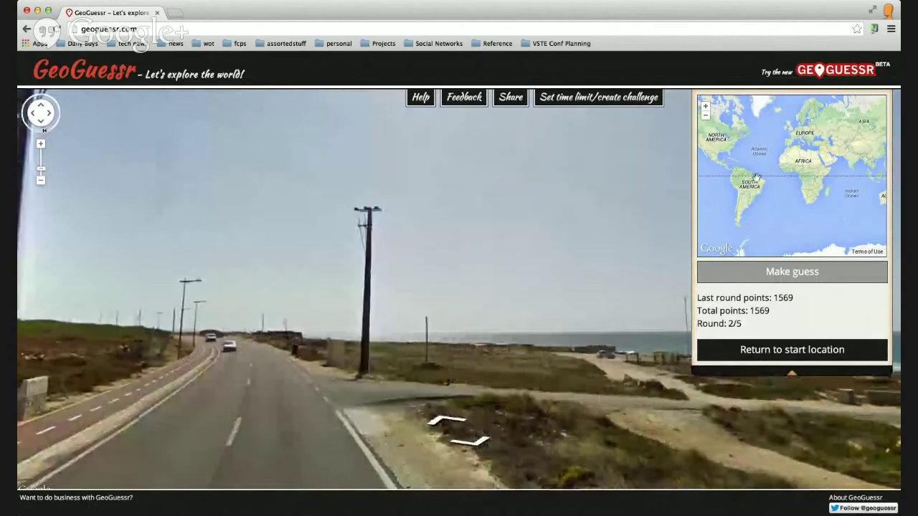
Step: Place the round 2 guess on the north coast of Brazil, submit it, and close the result to start round 3
click(756, 177)
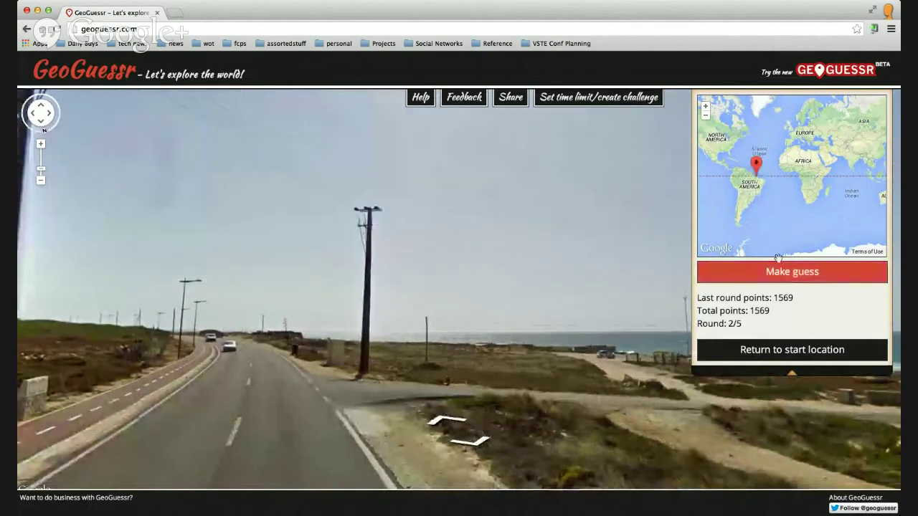
click(788, 273)
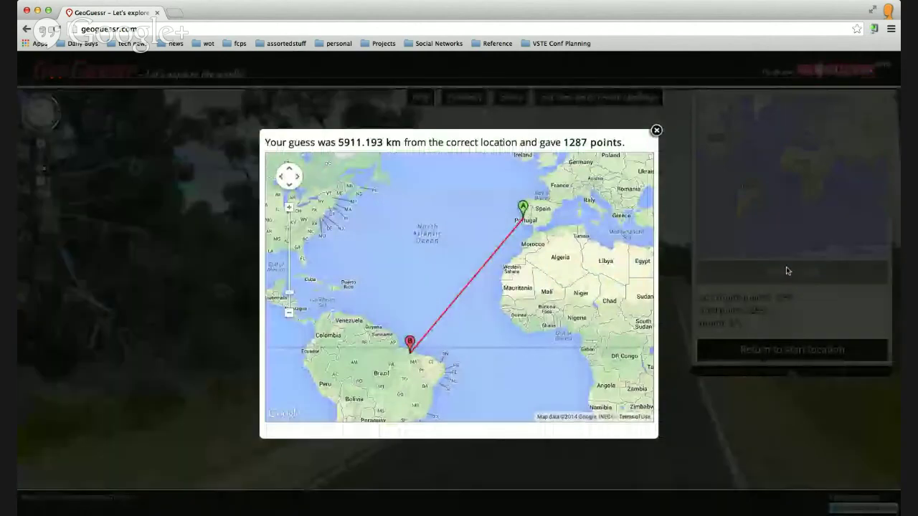
click(786, 266)
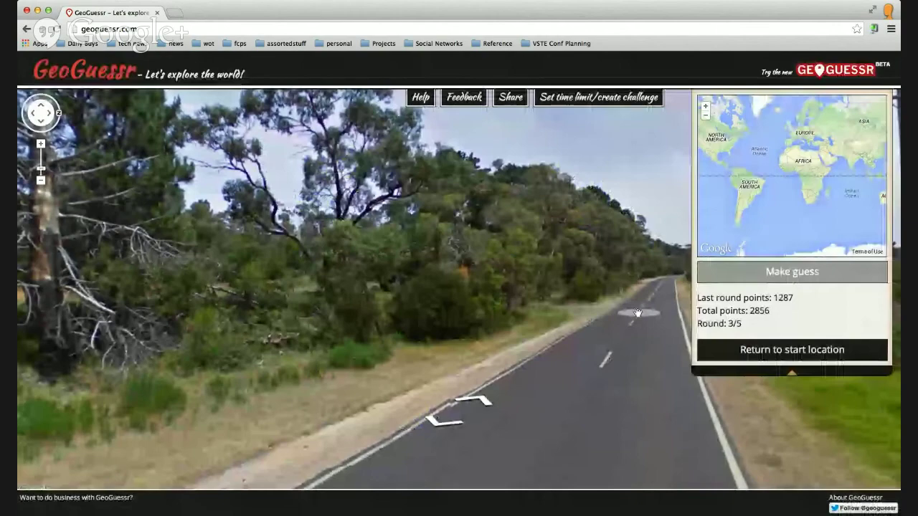
Step: Look along the round 3 country road, and view the form for setting a time limit or creating a challenge
drag(637, 313, 361, 286)
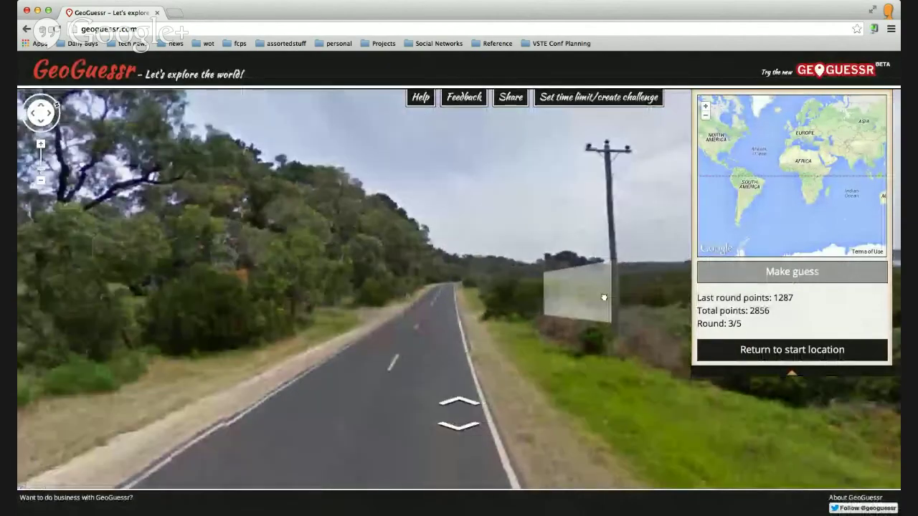
key(Left)
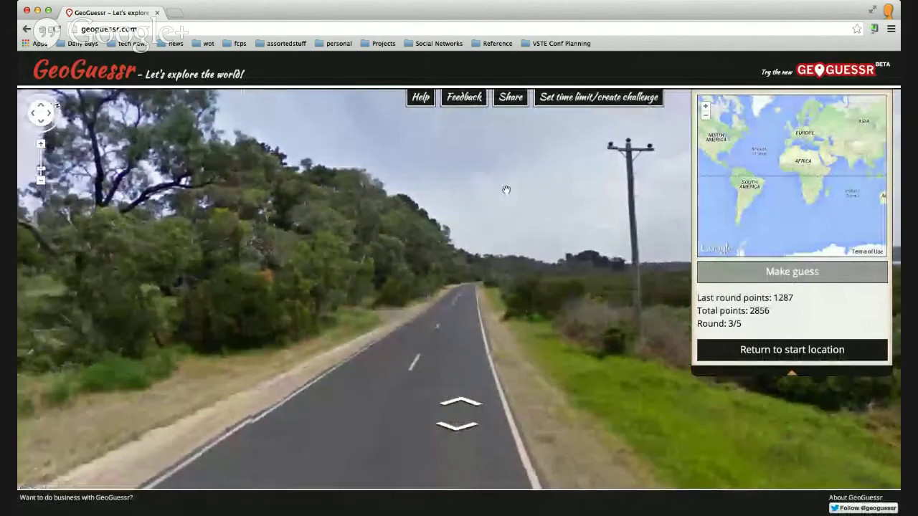
click(599, 97)
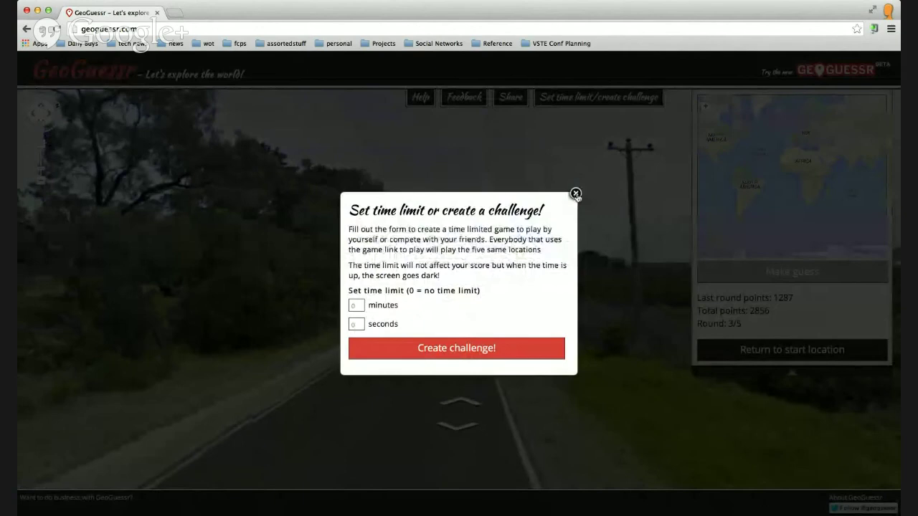
click(575, 194)
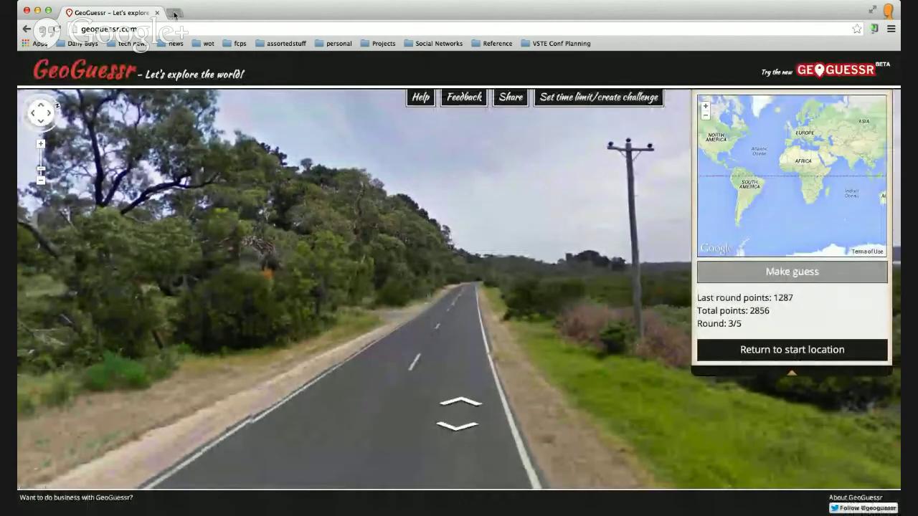
Step: Open geosettr.com in a new tab and move the round 1 location from North America to Europe, then return to GeoGuessr
click(174, 14)
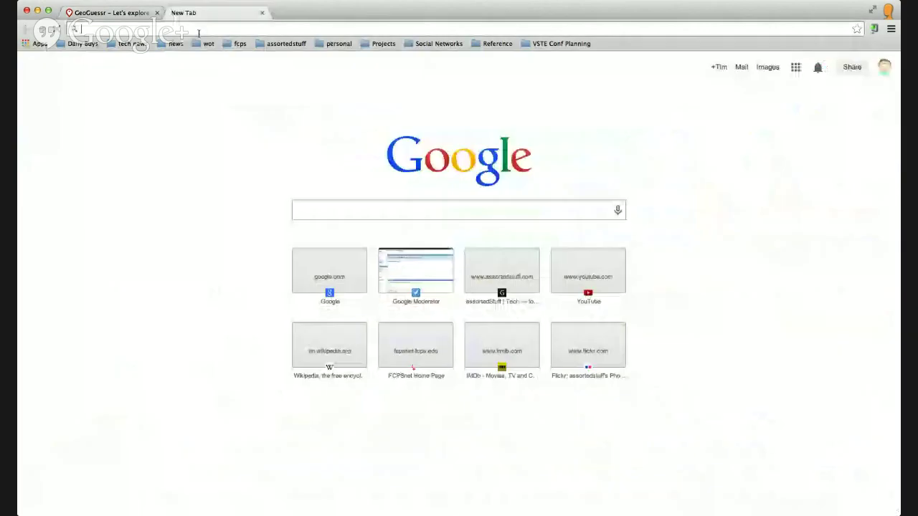
text(geosettr.com)
key(Return)
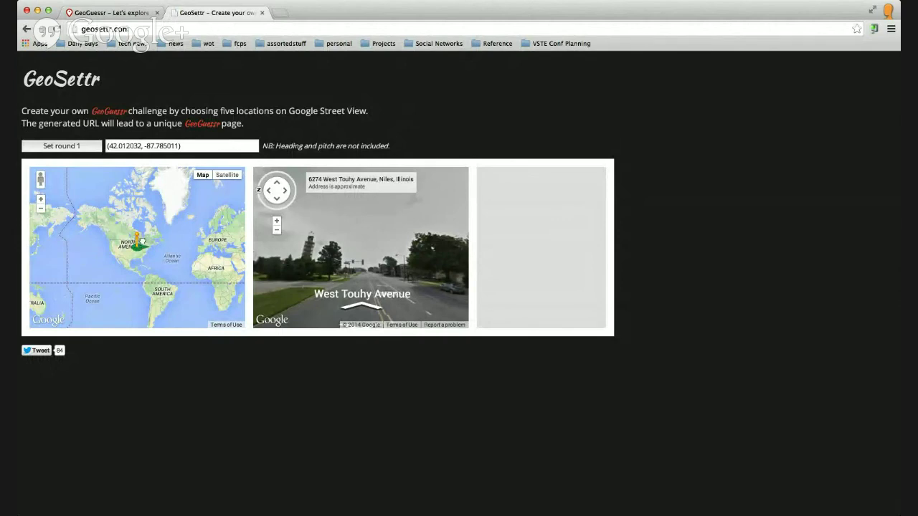
drag(142, 241, 116, 242)
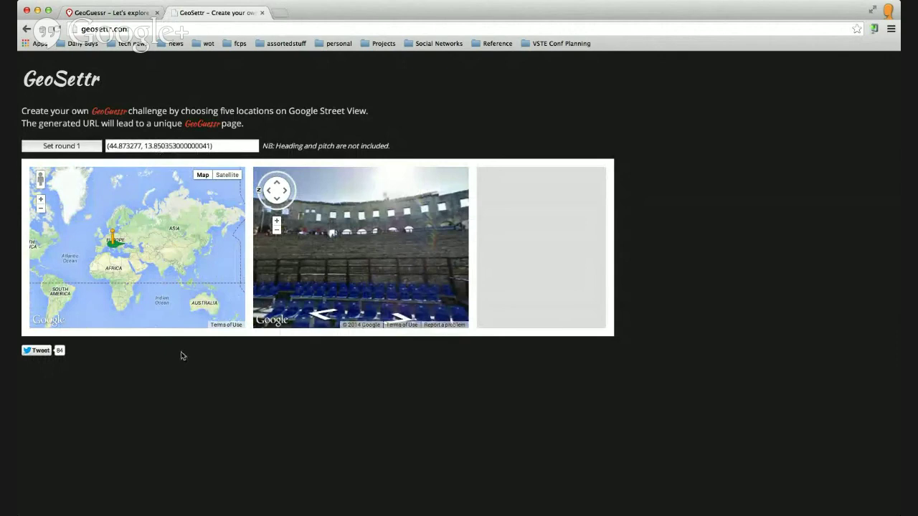
click(120, 15)
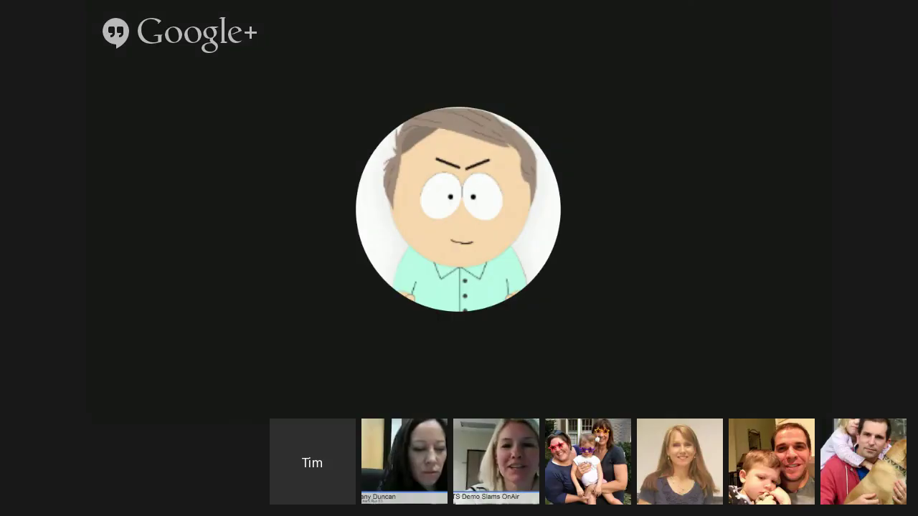